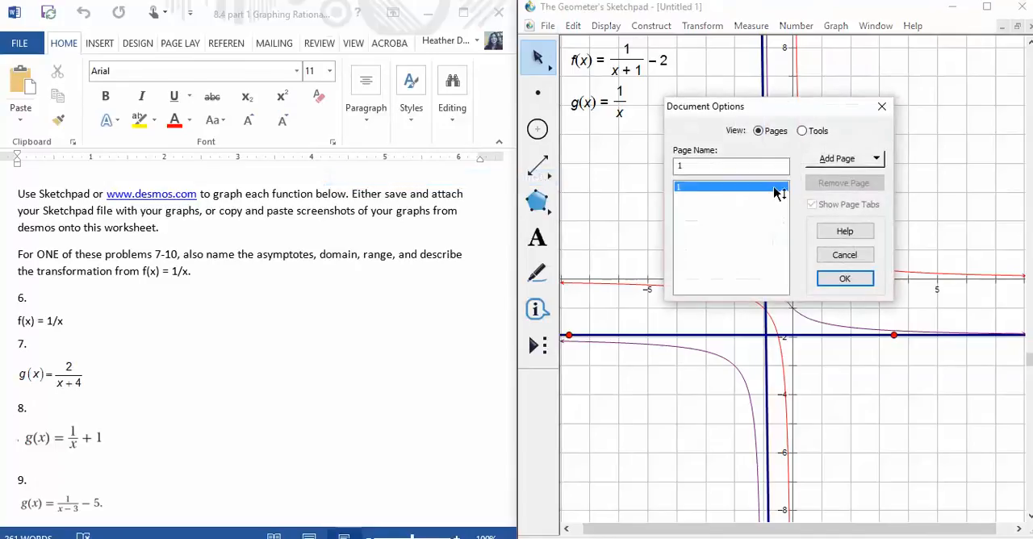
Step: Add a blank page 2 to the Sketchpad document and accept the document options
left_click(837, 159)
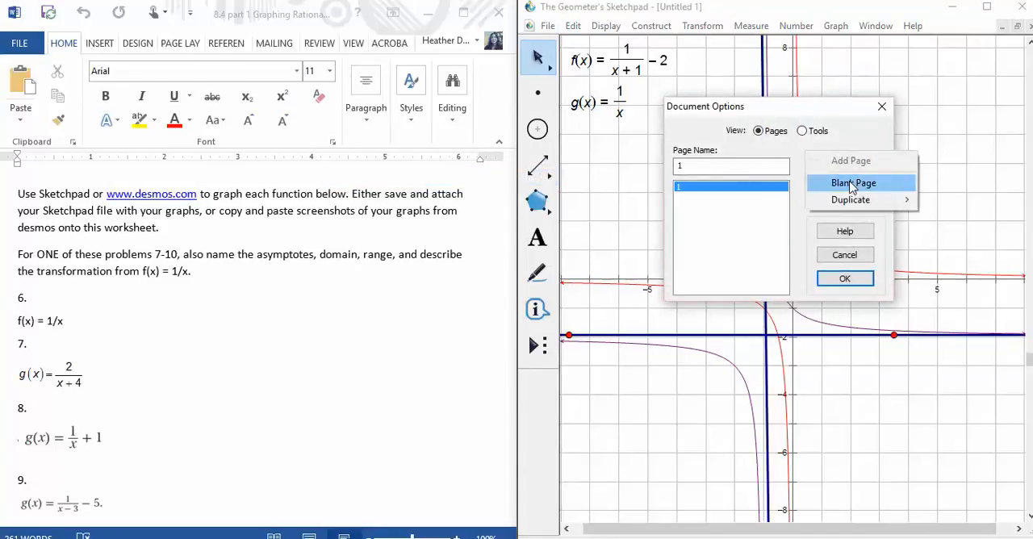
left_click(850, 182)
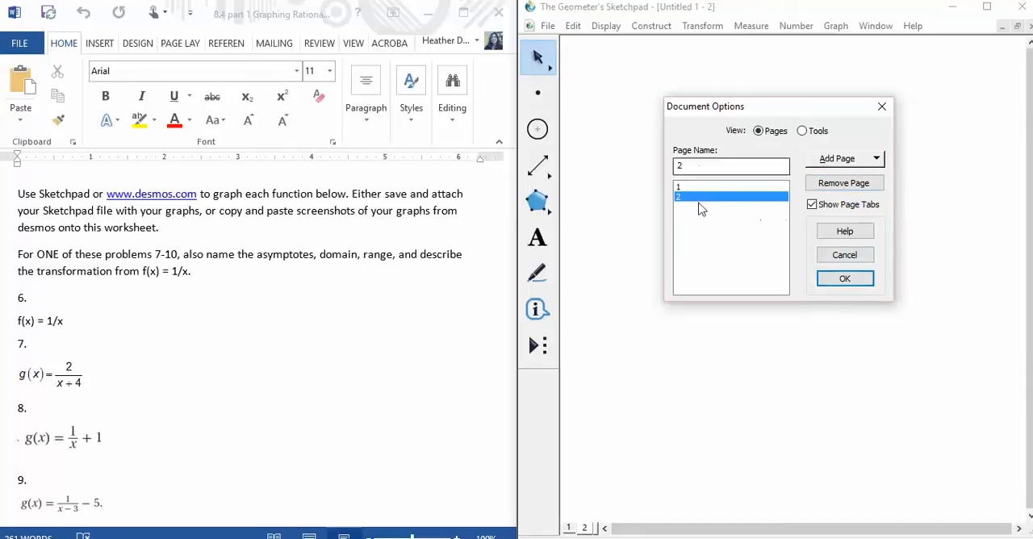
left_click(845, 279)
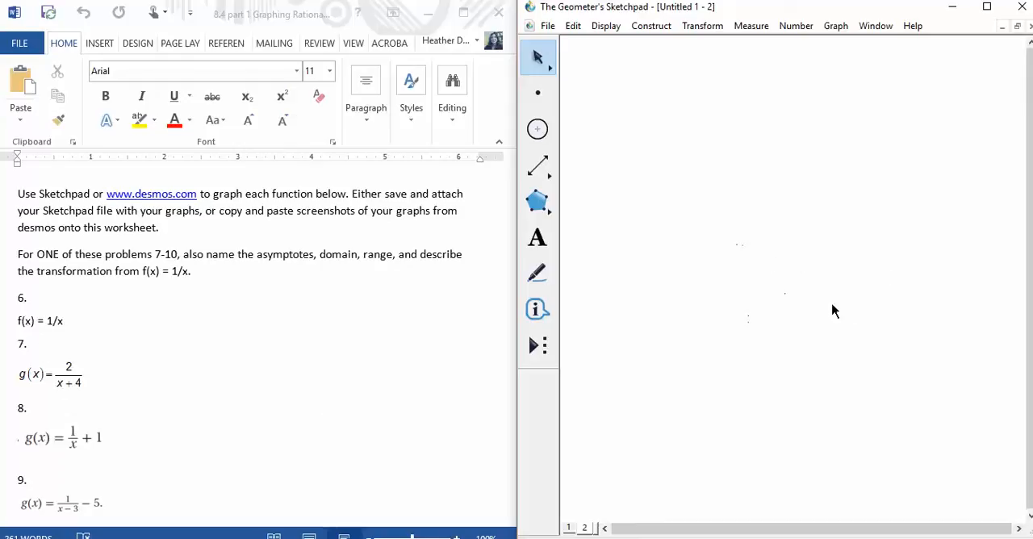
Step: Plot the new function f(x) = 1/x on the blank page 2
left_click(836, 26)
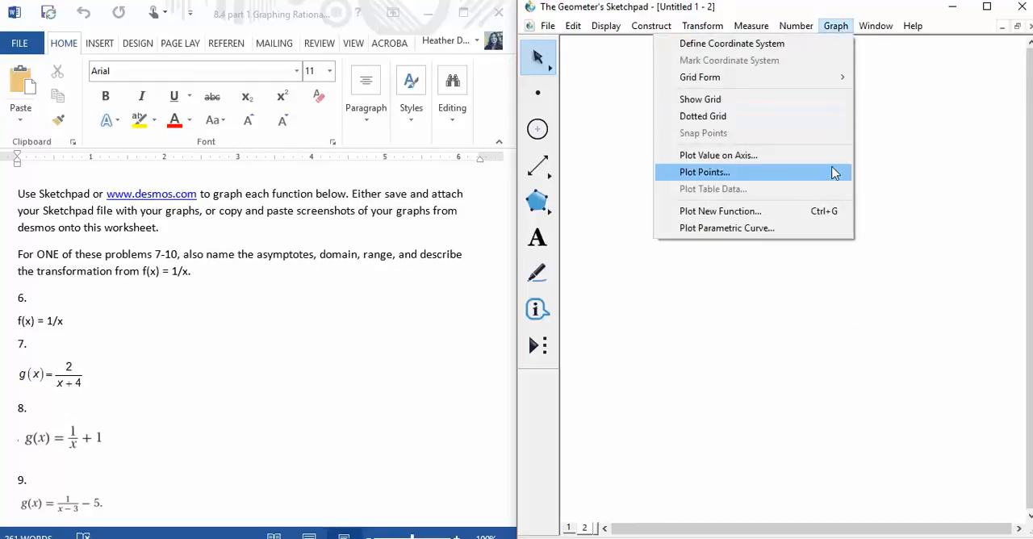
left_click(820, 216)
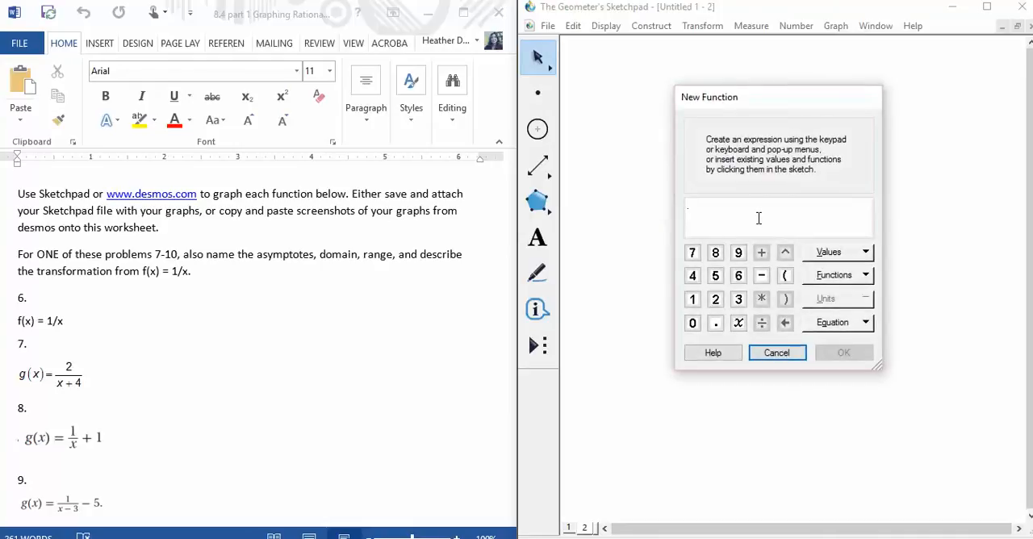
left_click(692, 299)
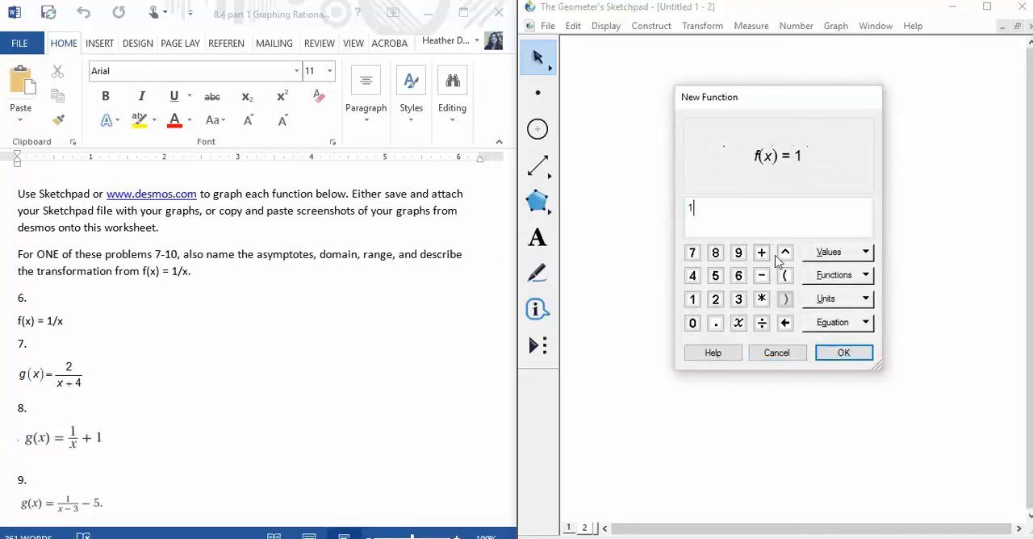
left_click(762, 323)
left_click(739, 323)
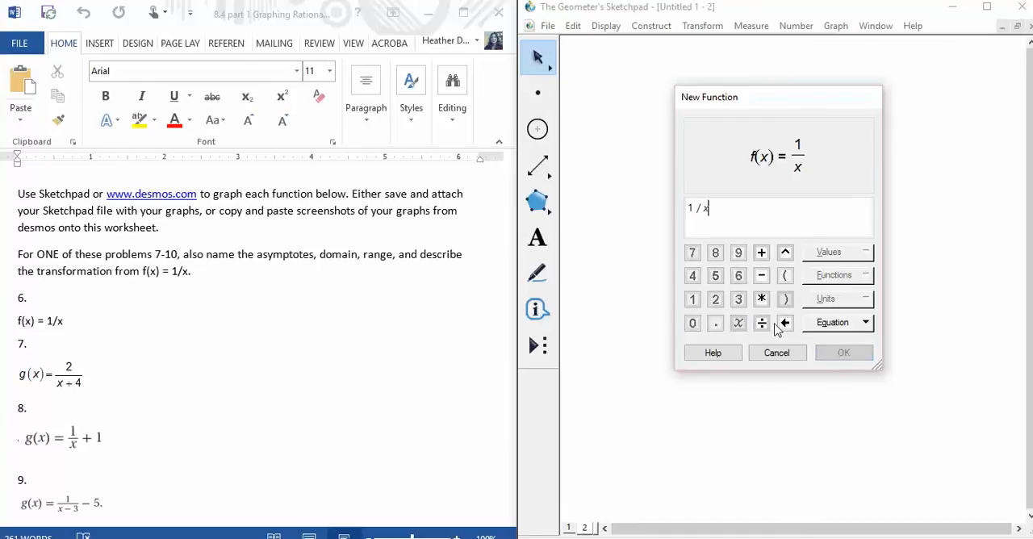
left_click(844, 353)
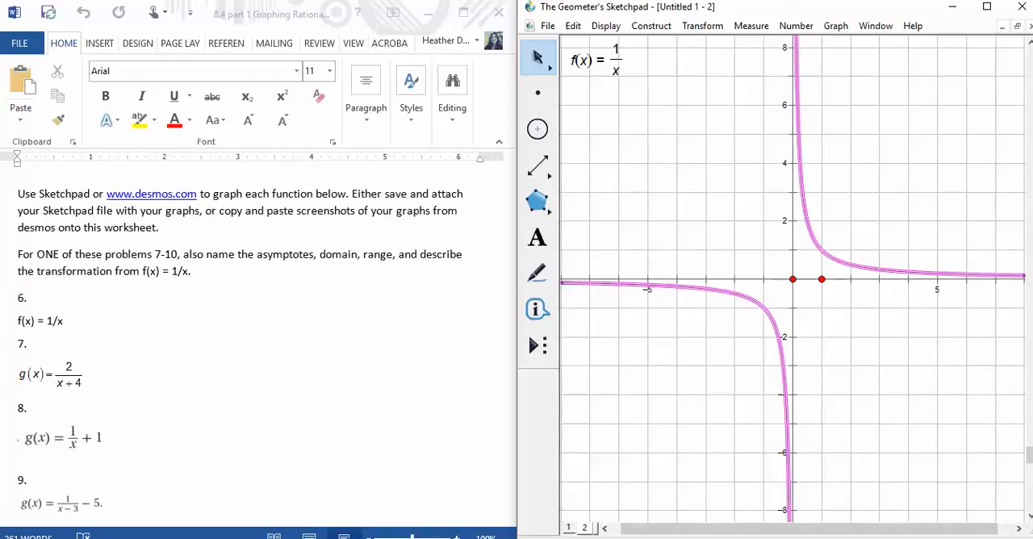
Step: Switch to the Desmos Graphing Calculator and graph y = 1/x as the first expression using the on-screen keypad
left_click(675, 510)
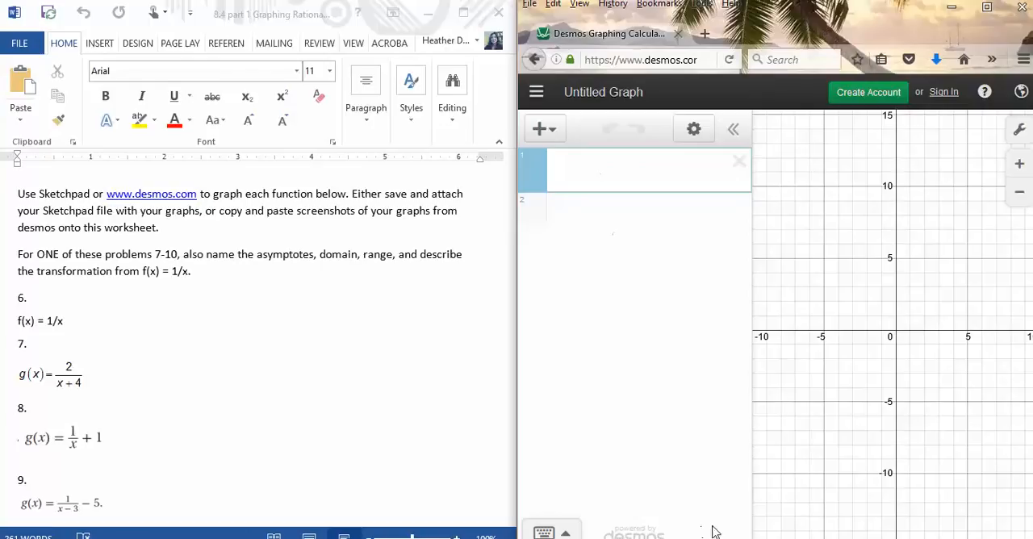
left_click(546, 533)
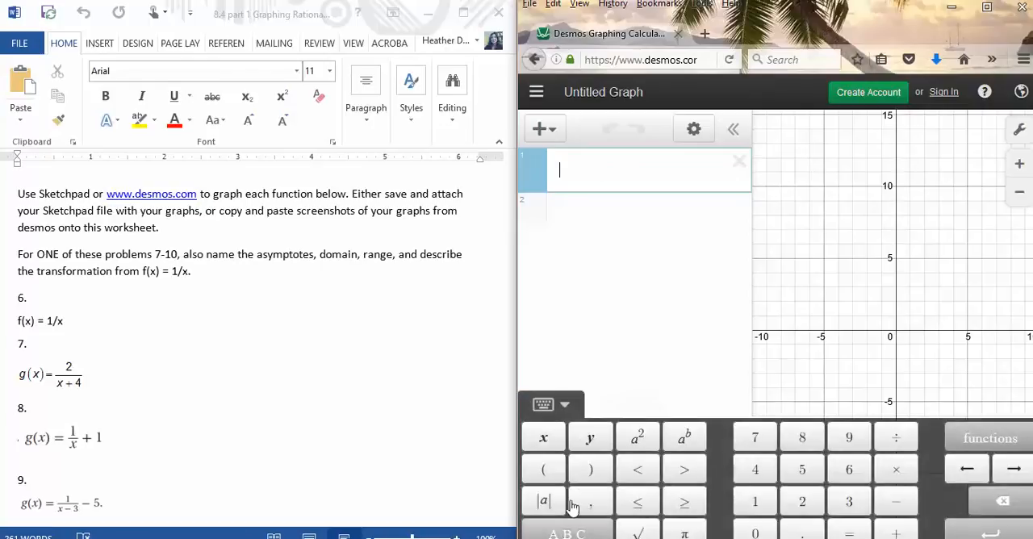
left_click(592, 439)
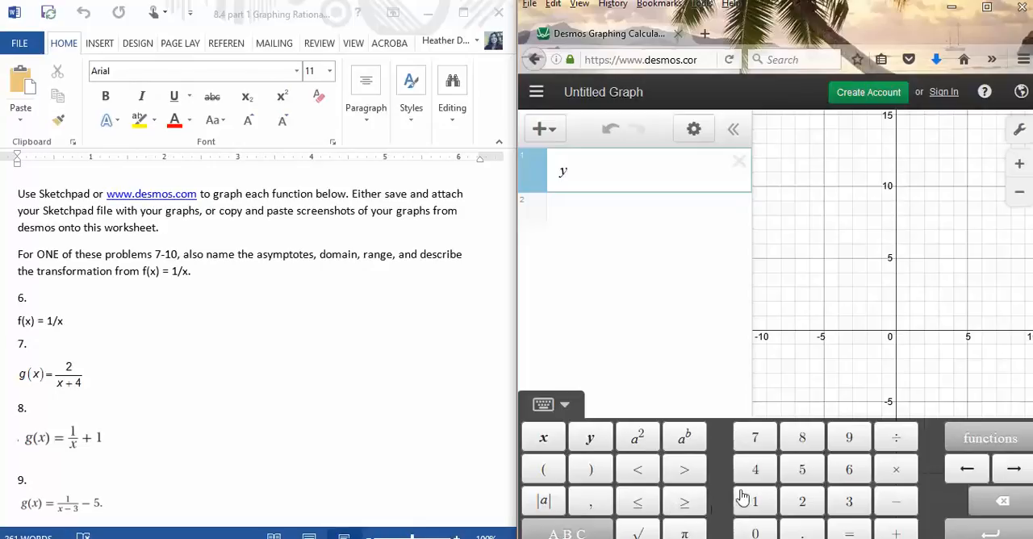
left_click(850, 534)
left_click(754, 503)
left_click(893, 438)
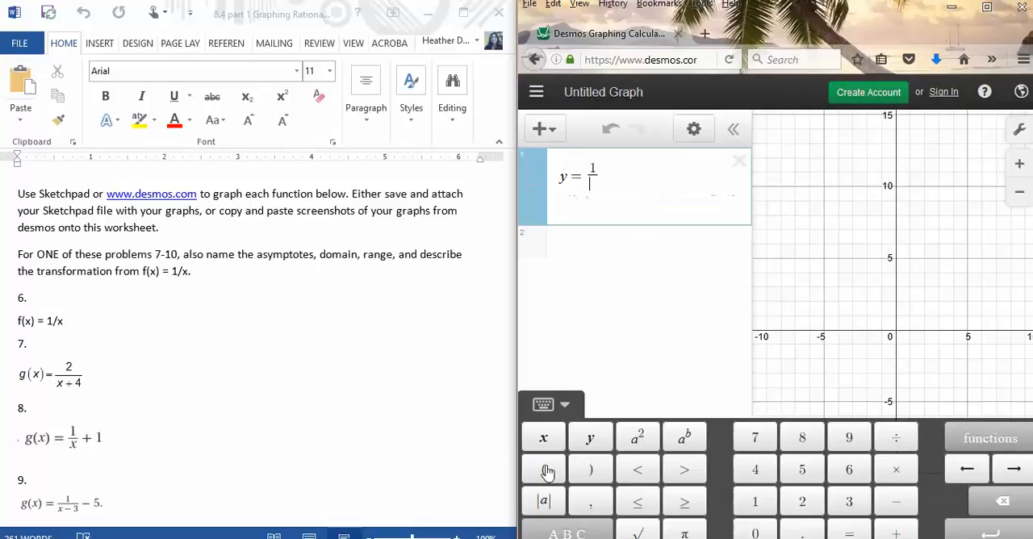
left_click(543, 438)
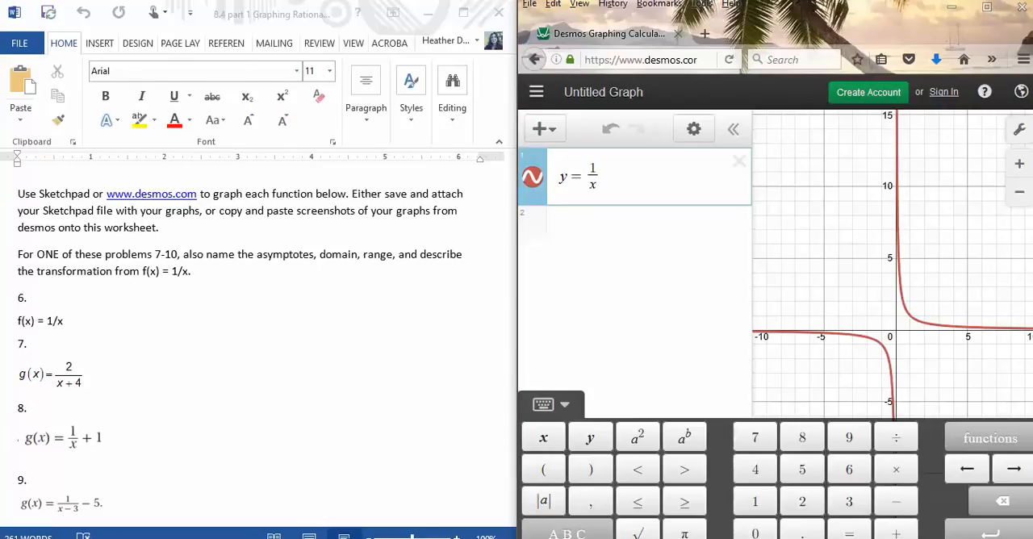
Step: Find the Jing screen-capture program by searching the computer and launch it
key("super")
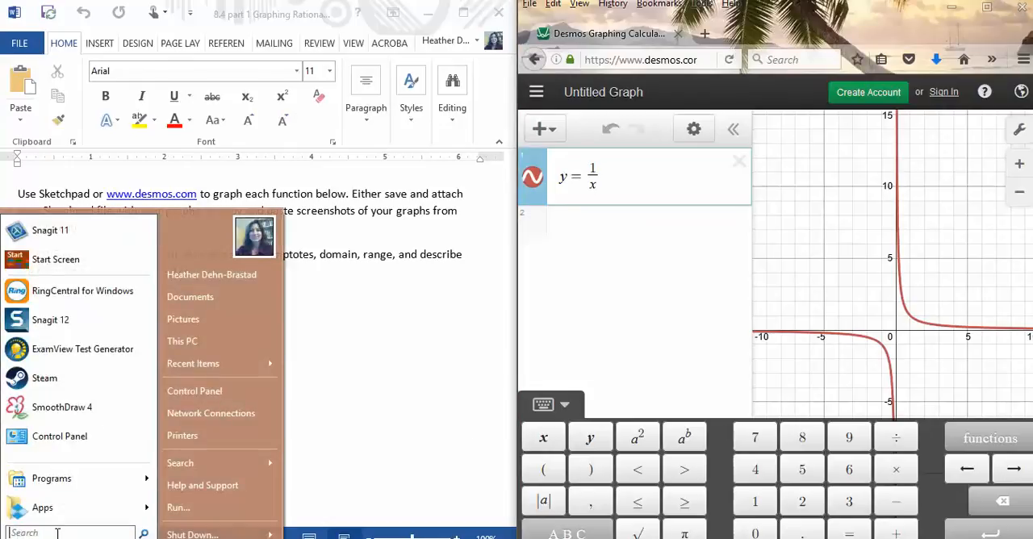
type("jing")
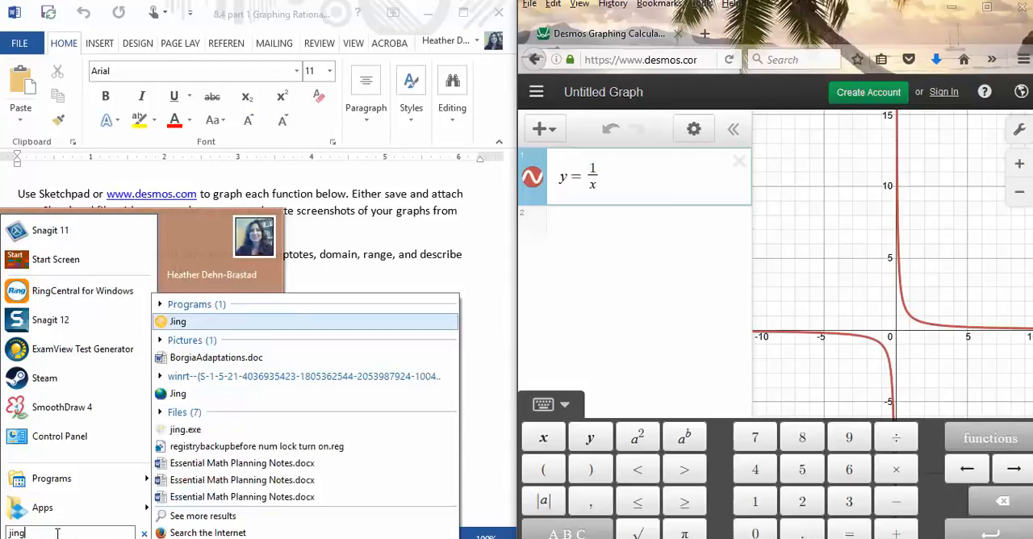
left_click(179, 322)
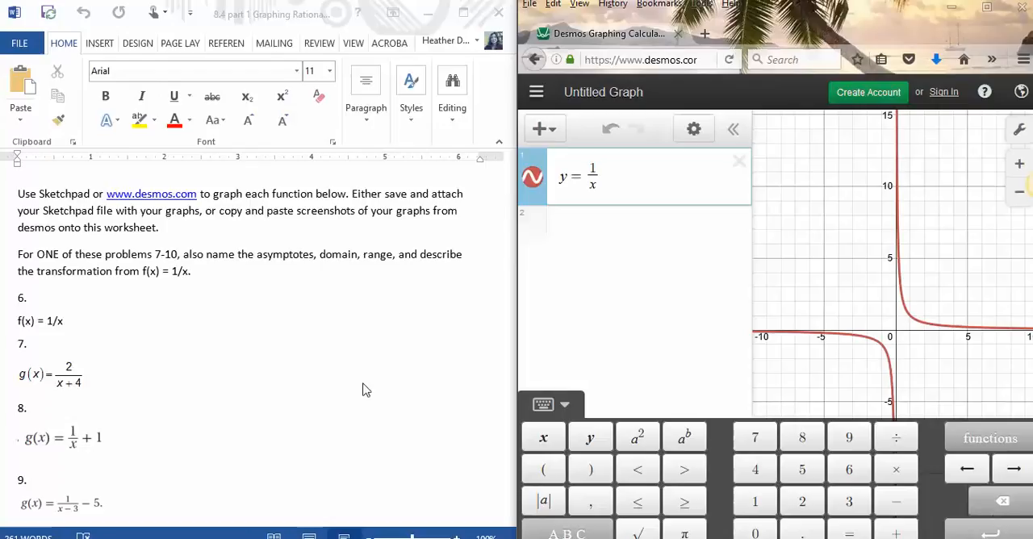
Step: Hide the Desmos keypad and expression list, capture an image of the graph area about 588 x 490 pixels, and copy it
left_click(541, 406)
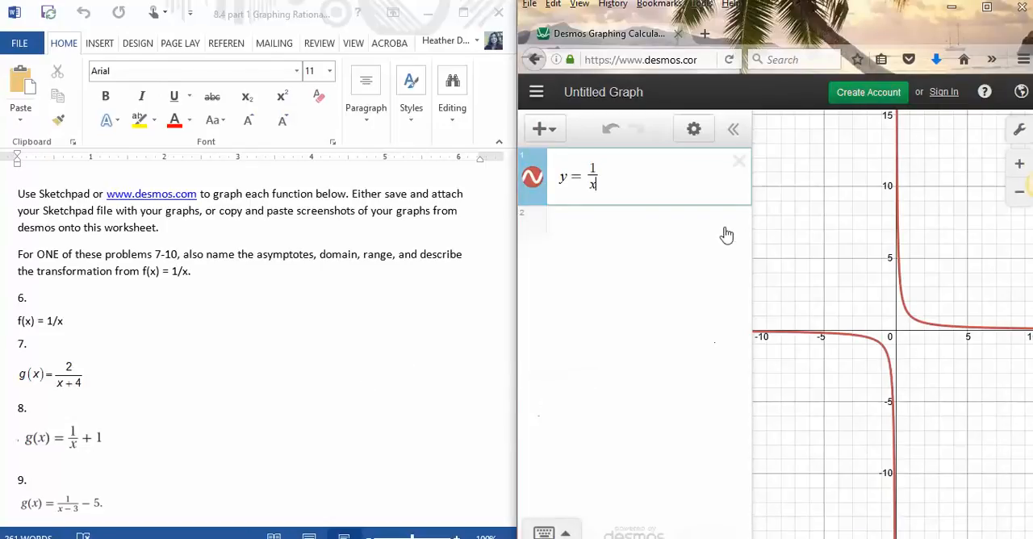
left_click(733, 130)
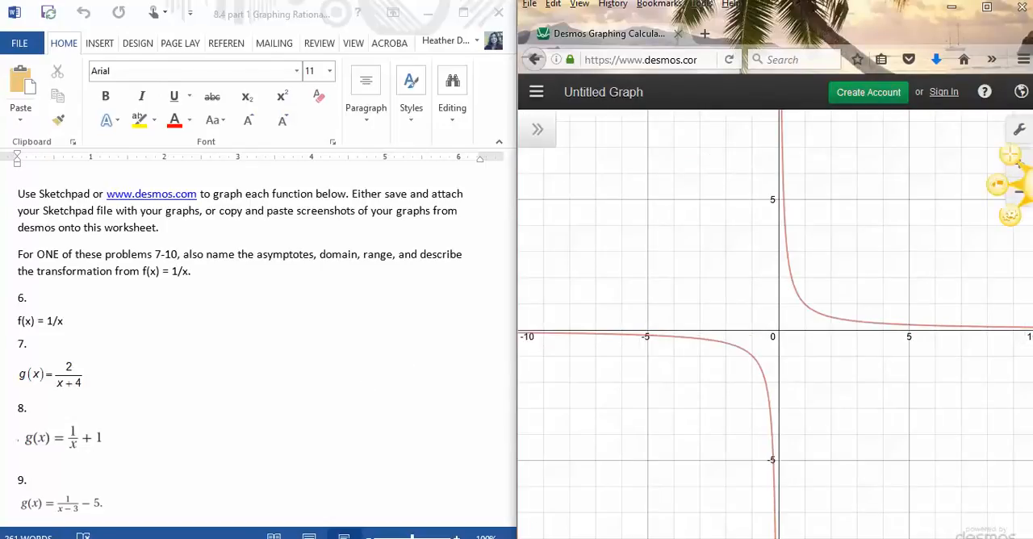
key("Print")
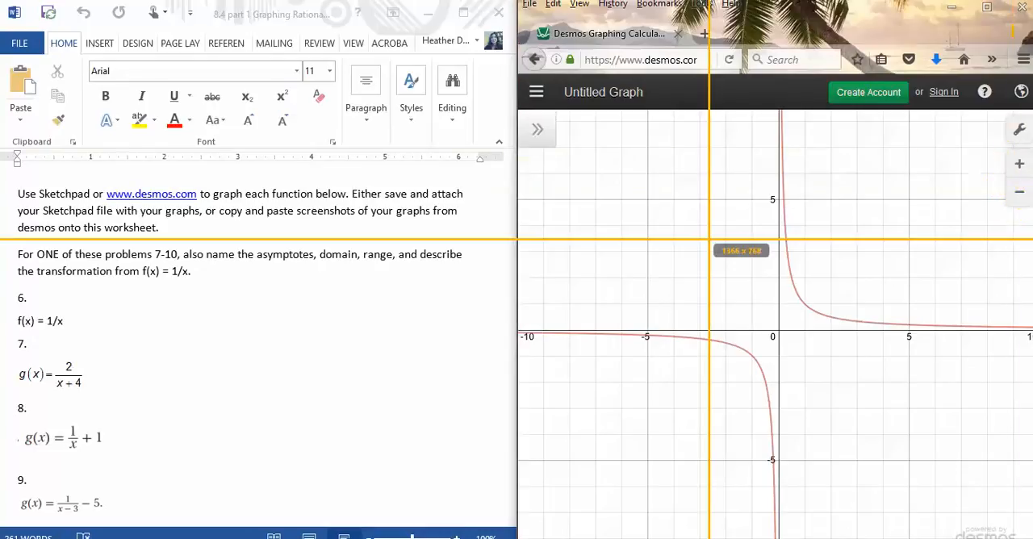
left_click_drag(525, 119, 976, 496)
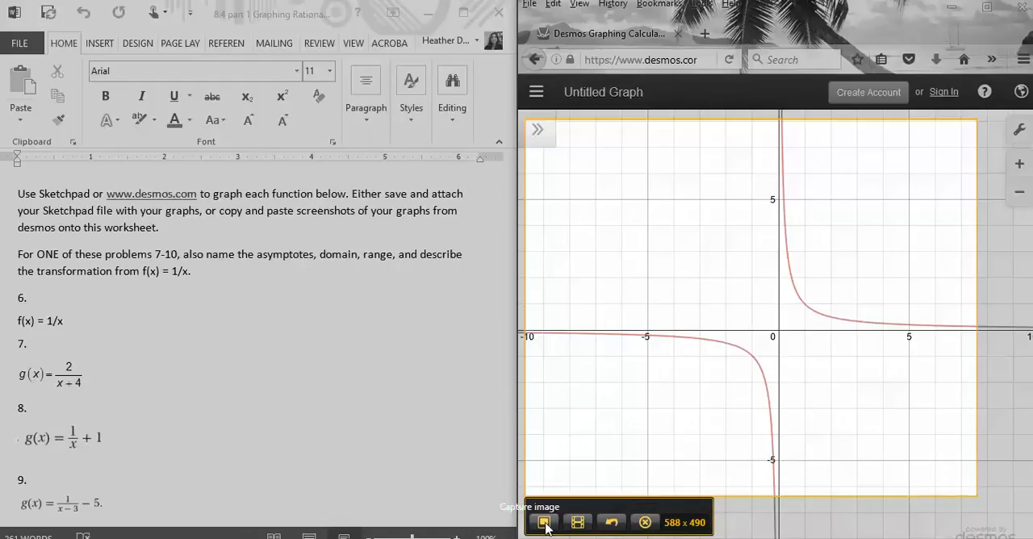
left_click(545, 523)
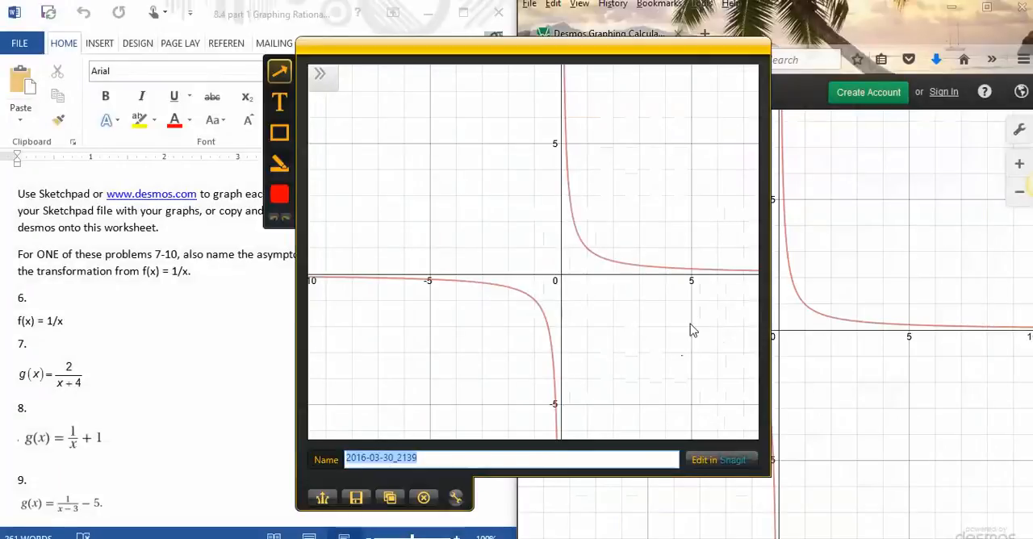
left_click(389, 498)
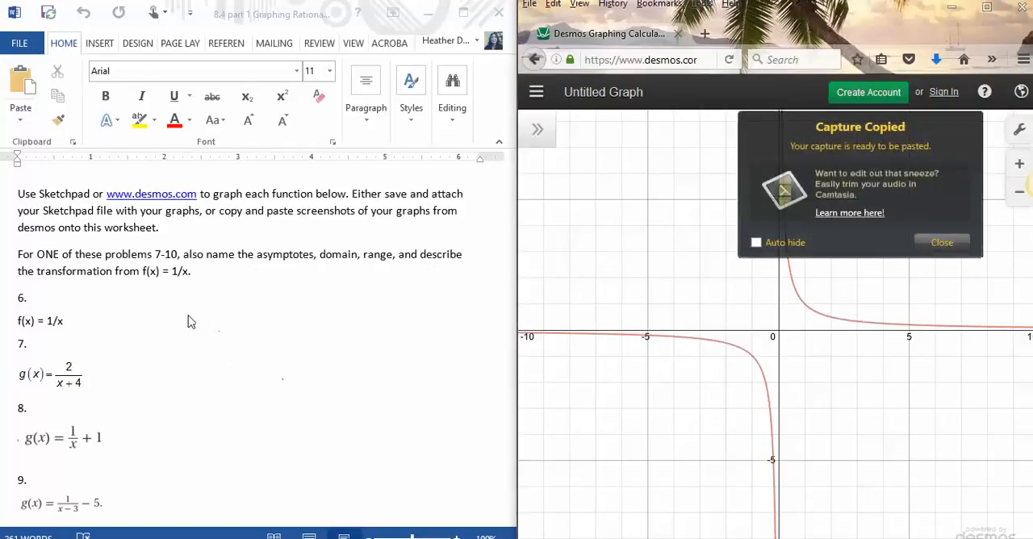
Step: Paste the captured graph into the Word worksheet on a new line below f(x) = 1/x in problem 6
left_click(103, 323)
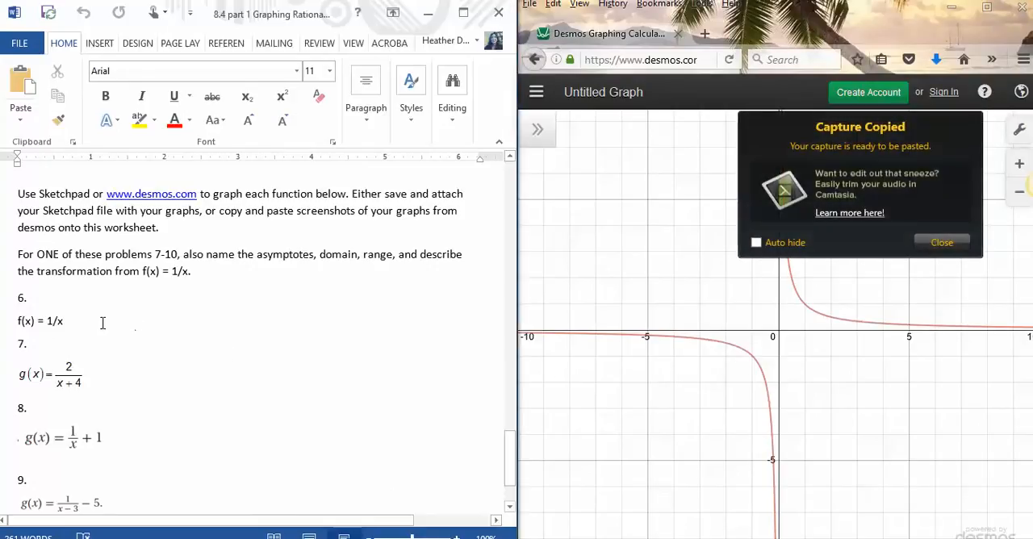
key("Return")
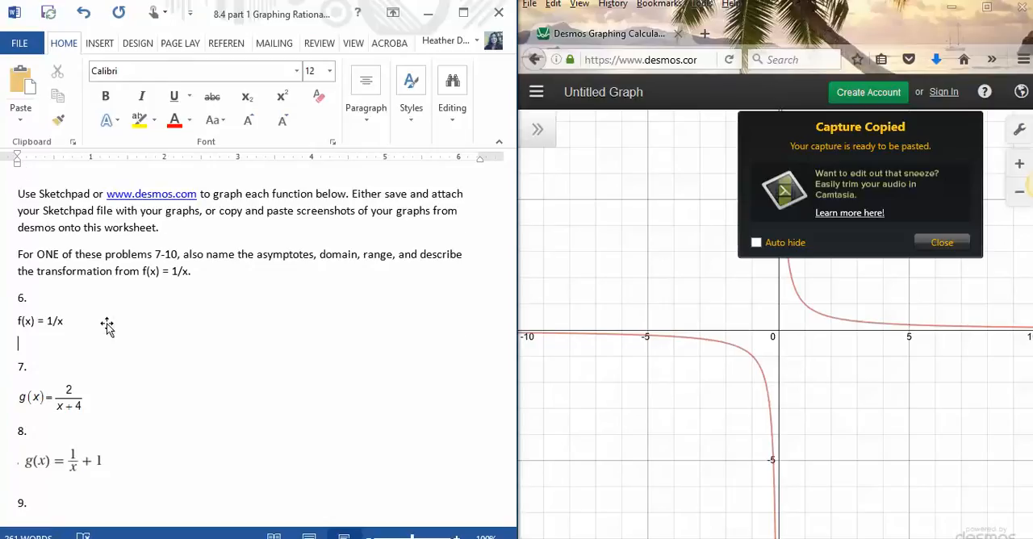
key("ctrl+v")
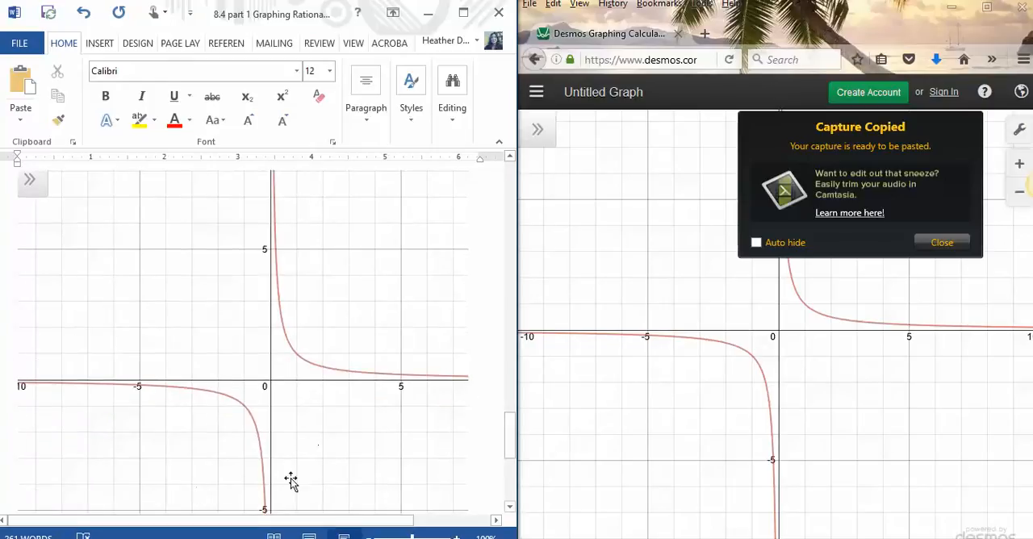
Step: Shrink the pasted graph picture proportionally to about 4.6 inches wide
left_click(342, 468)
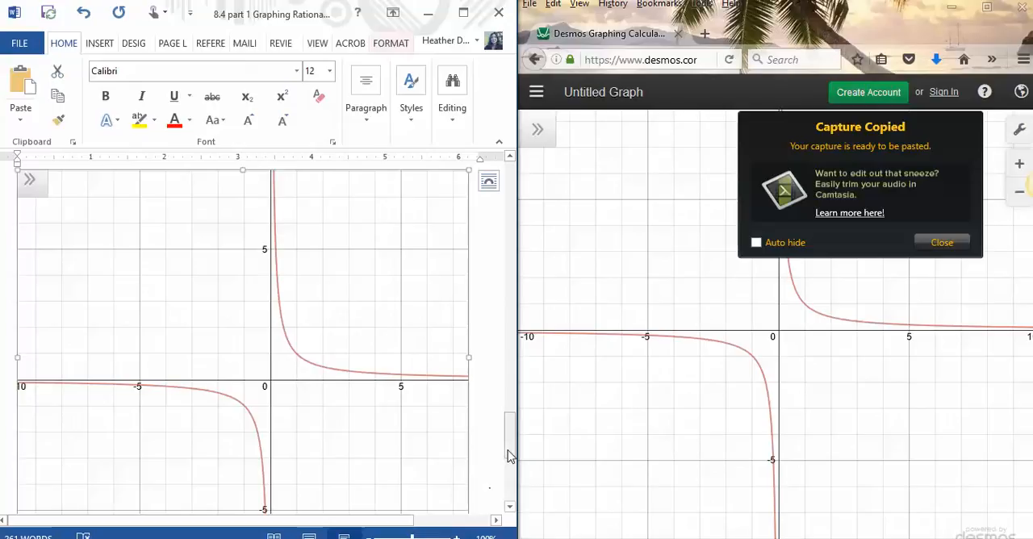
scroll(508, 456, "down", 3)
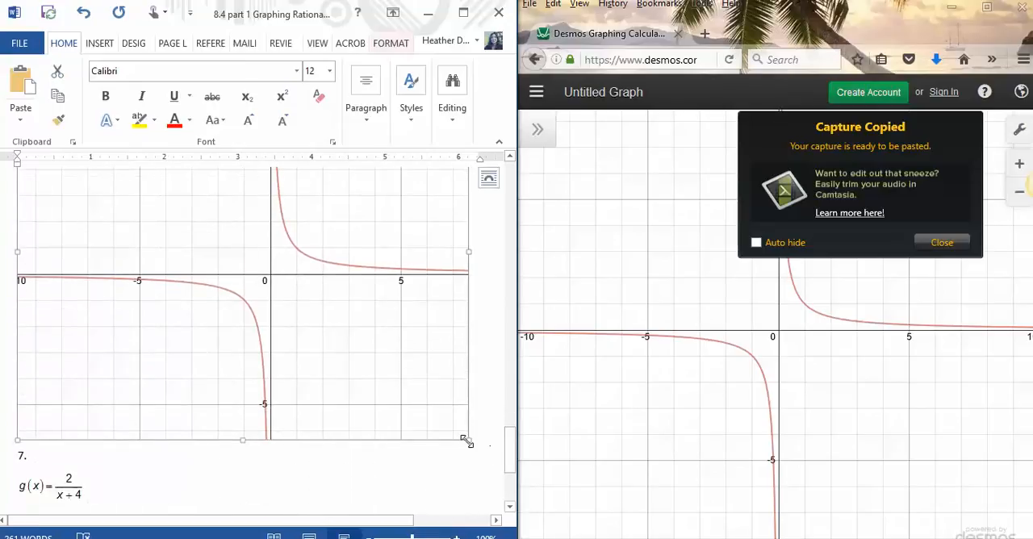
left_click_drag(467, 442, 355, 433)
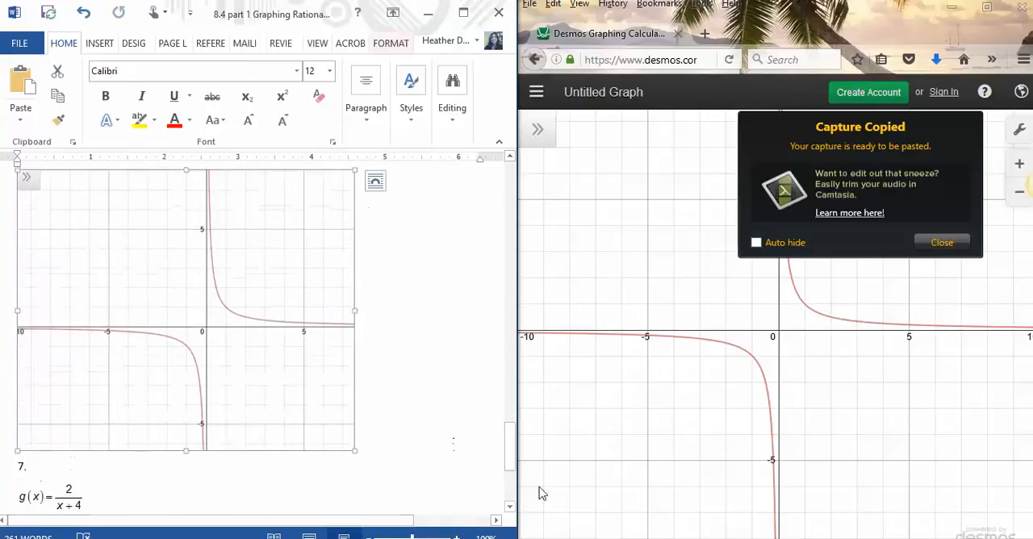
left_click_drag(508, 460, 508, 452)
Step: Show the Desmos expression list again and place the worksheet cursor after problem 7's function
left_click(538, 130)
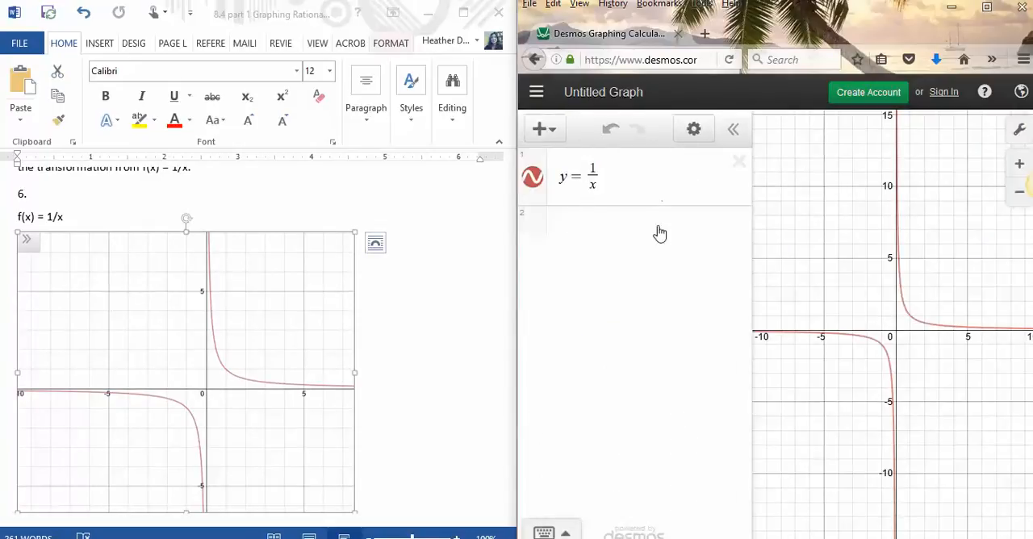
left_click(432, 484)
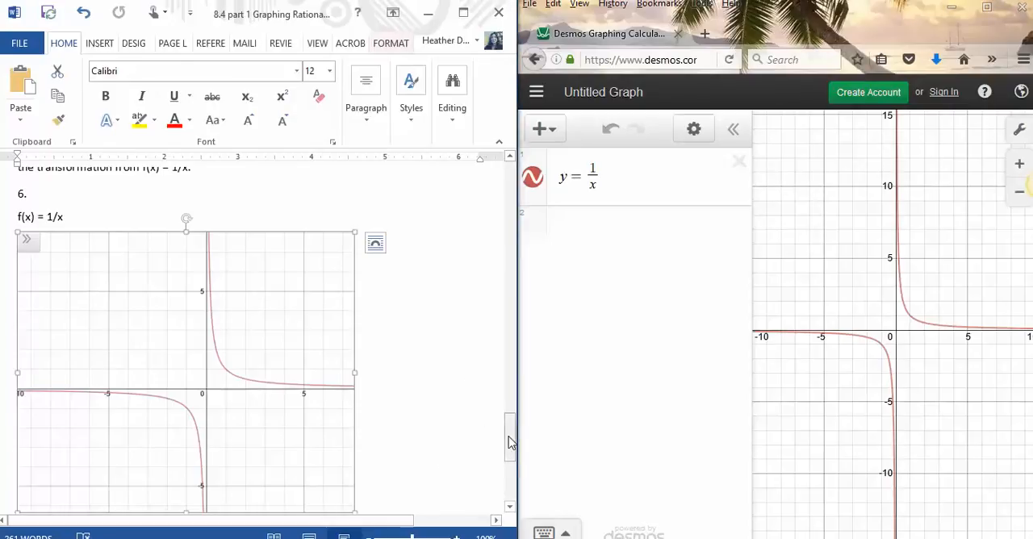
left_click_drag(511, 442, 510, 462)
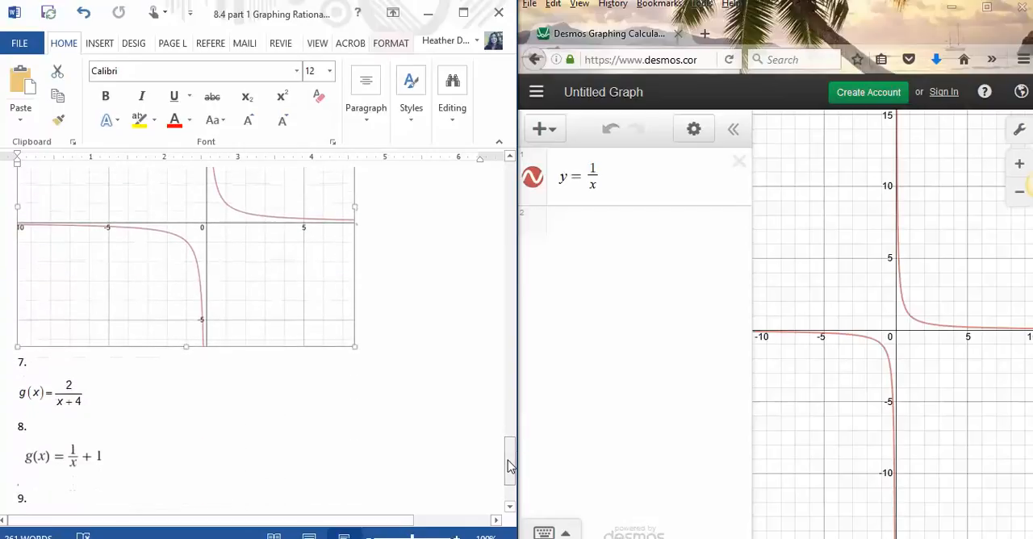
left_click(273, 404)
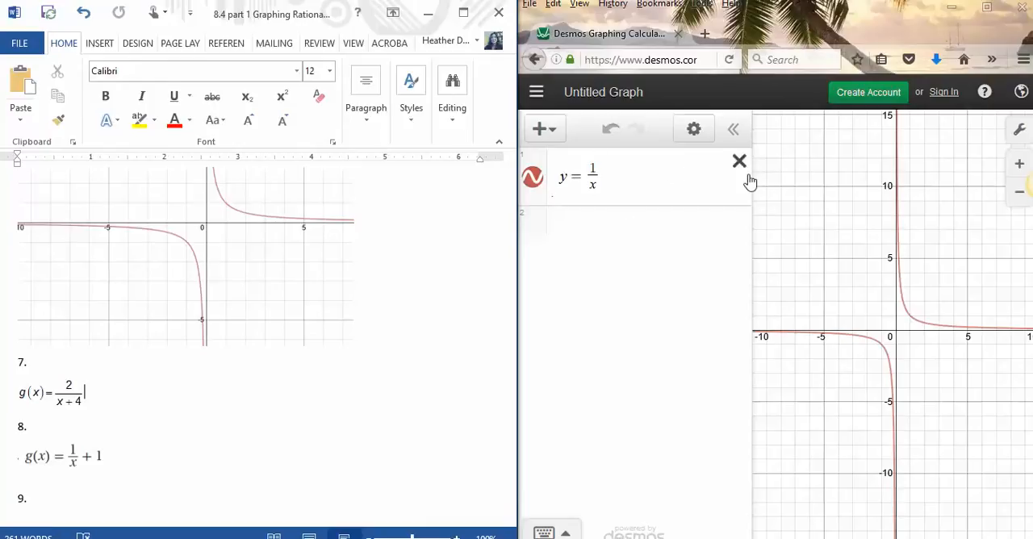
Step: Hide the graph of y = 1/x and enter problem 7's function 2/(x + 4) as the second Desmos expression
left_click(532, 176)
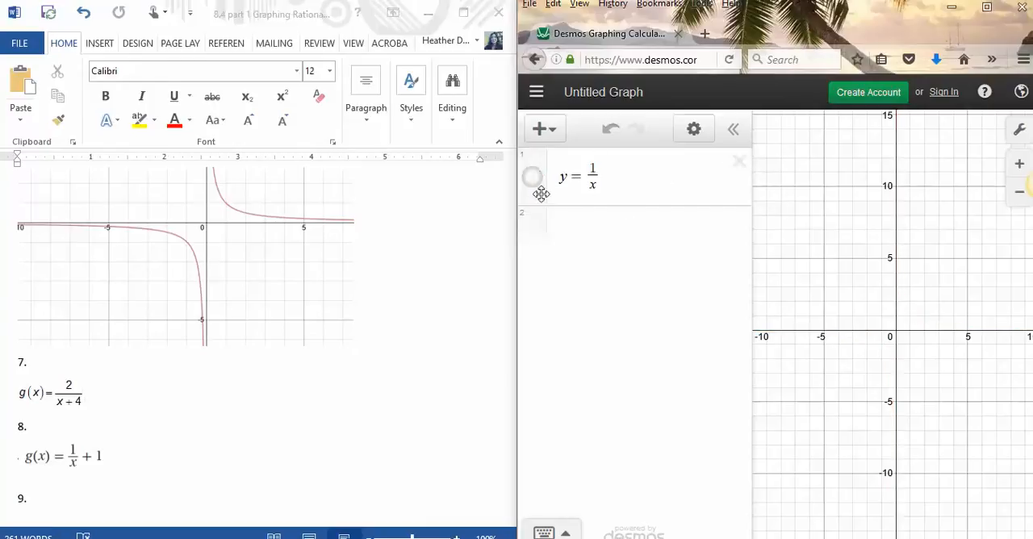
left_click(565, 226)
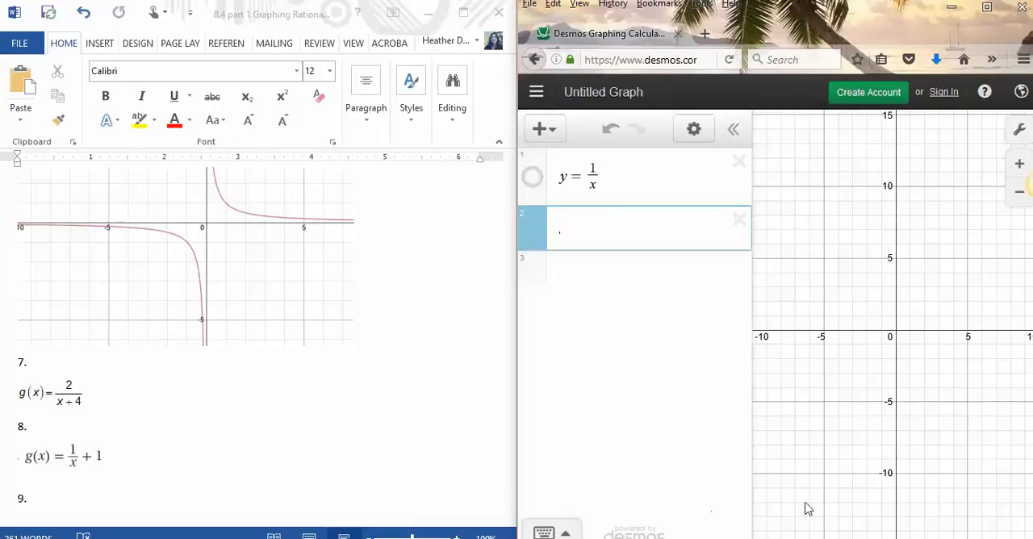
left_click(546, 533)
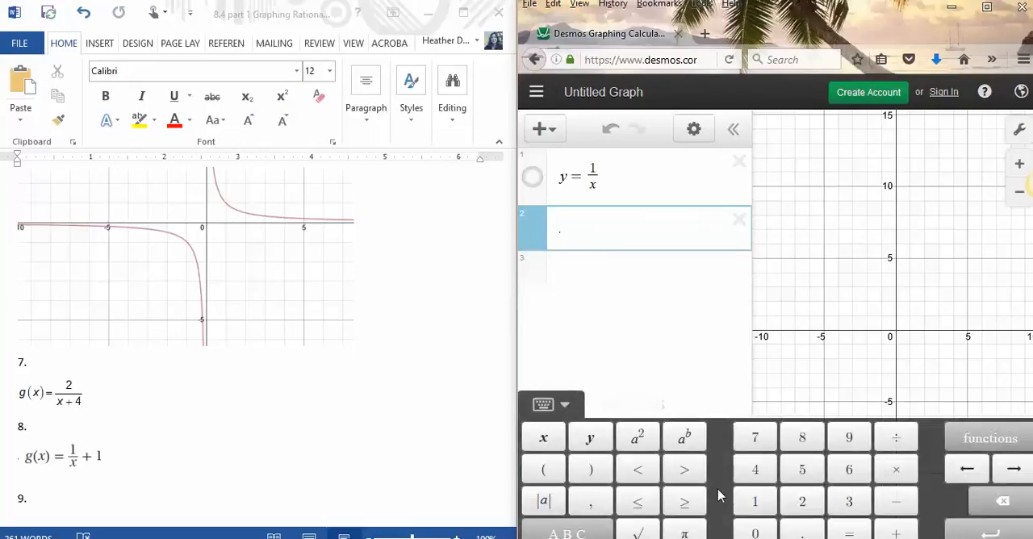
left_click(802, 505)
left_click(892, 437)
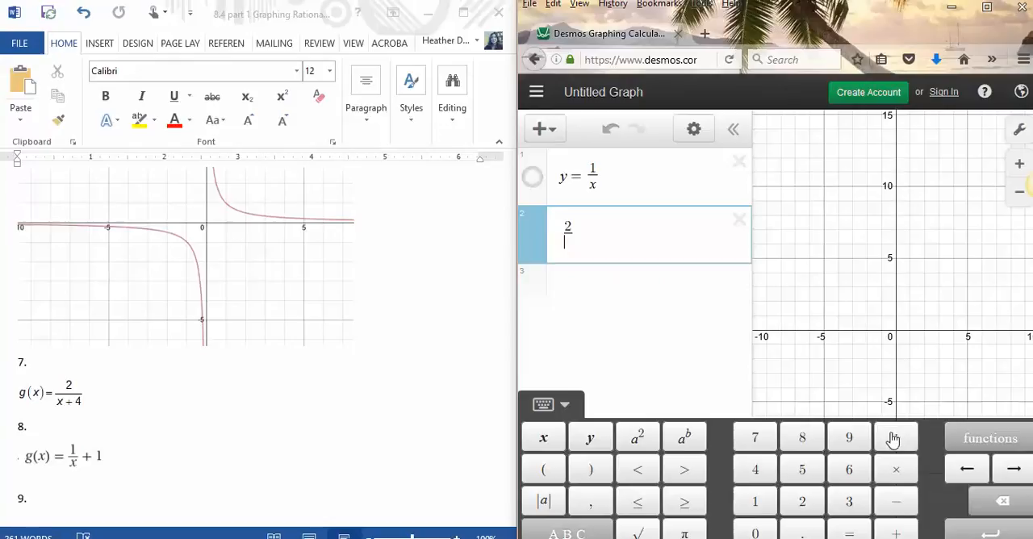
left_click(548, 471)
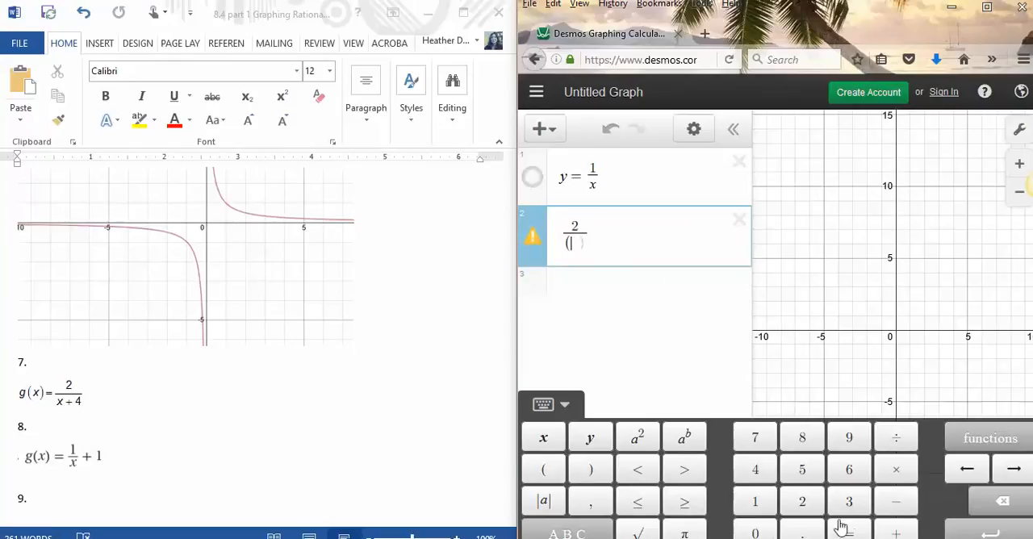
left_click(543, 437)
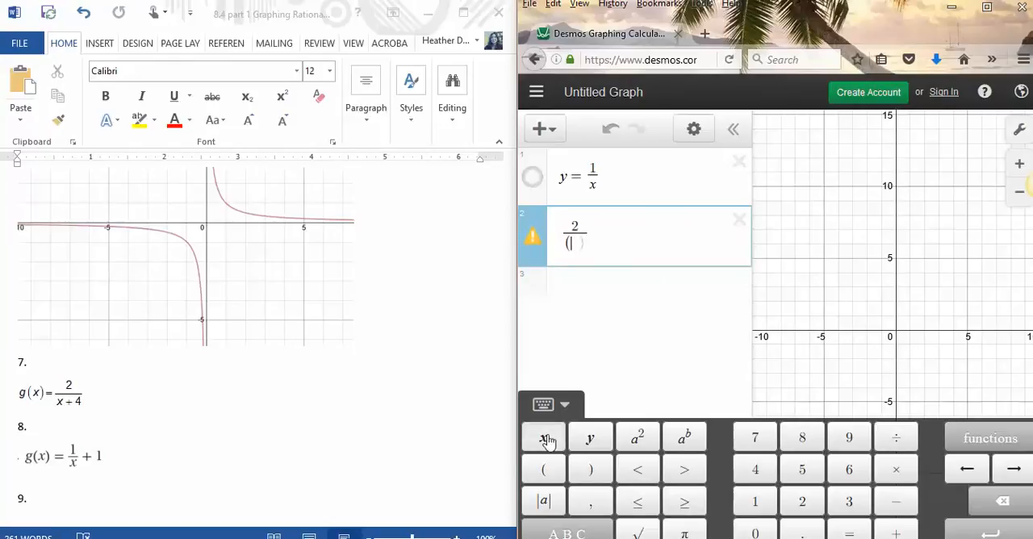
left_click(896, 533)
left_click(756, 469)
left_click(592, 476)
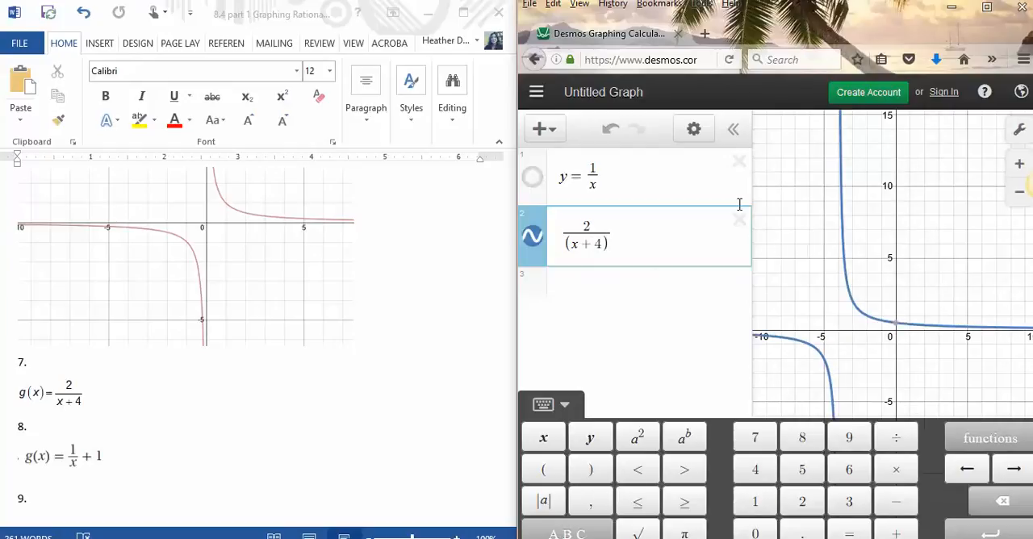
Step: Hide the Desmos expression list, shift the view toward the negative x-axis, and copy a screen capture of the graph area
left_click(739, 132)
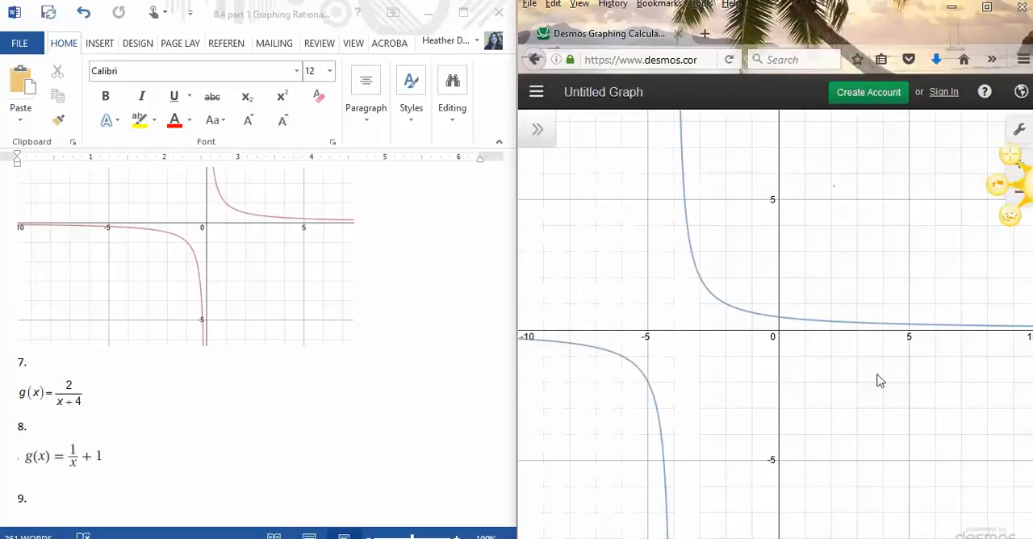
left_click_drag(754, 342, 845, 336)
left_click(1015, 161)
left_click_drag(519, 114, 1013, 527)
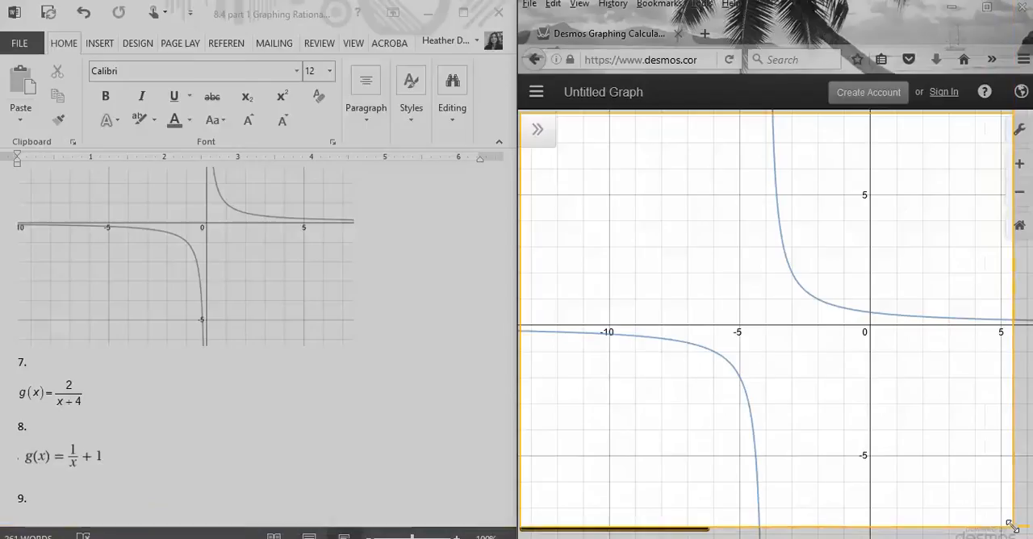
left_click(510, 536)
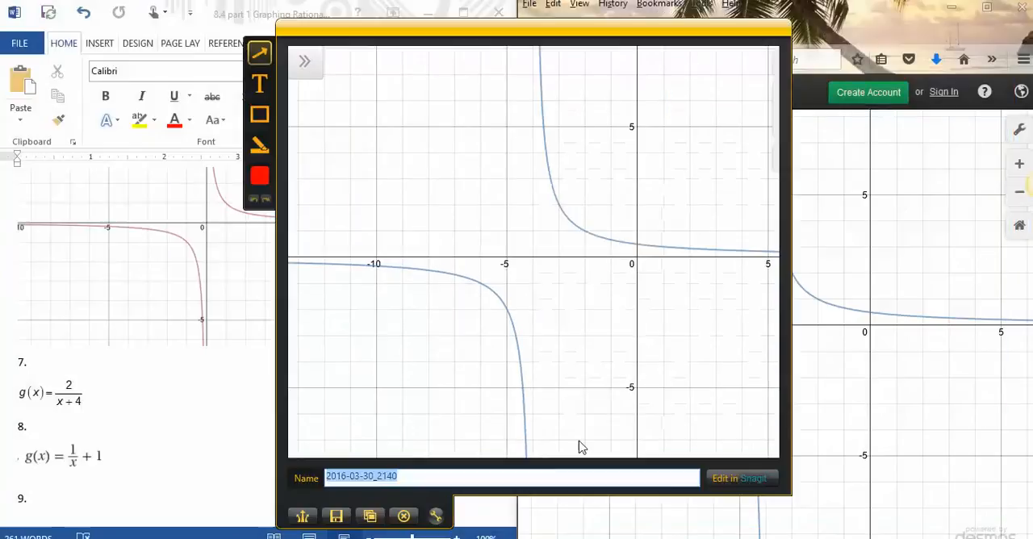
left_click(370, 517)
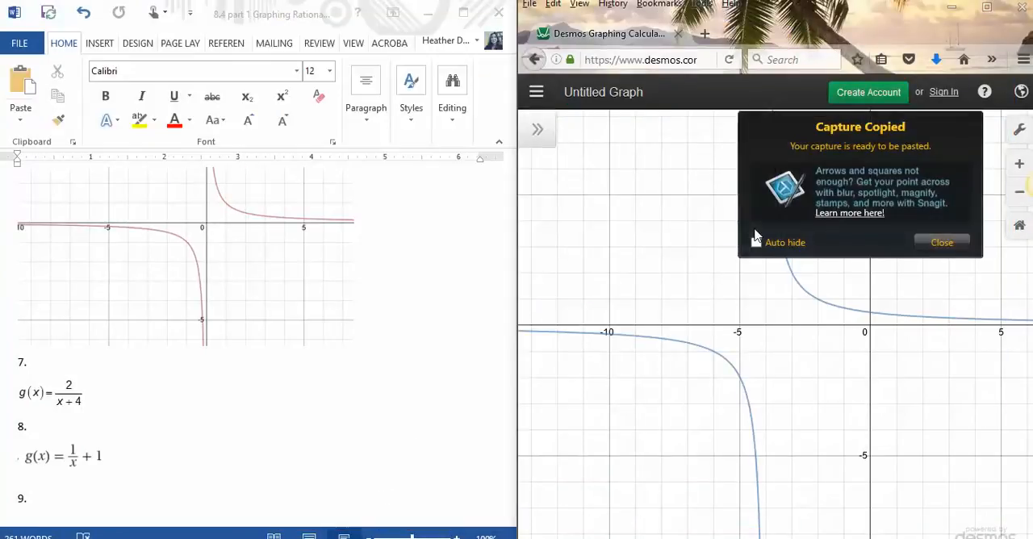
Step: Paste the captured graph into the Word worksheet on a new line below problem 7's function
left_click(129, 394)
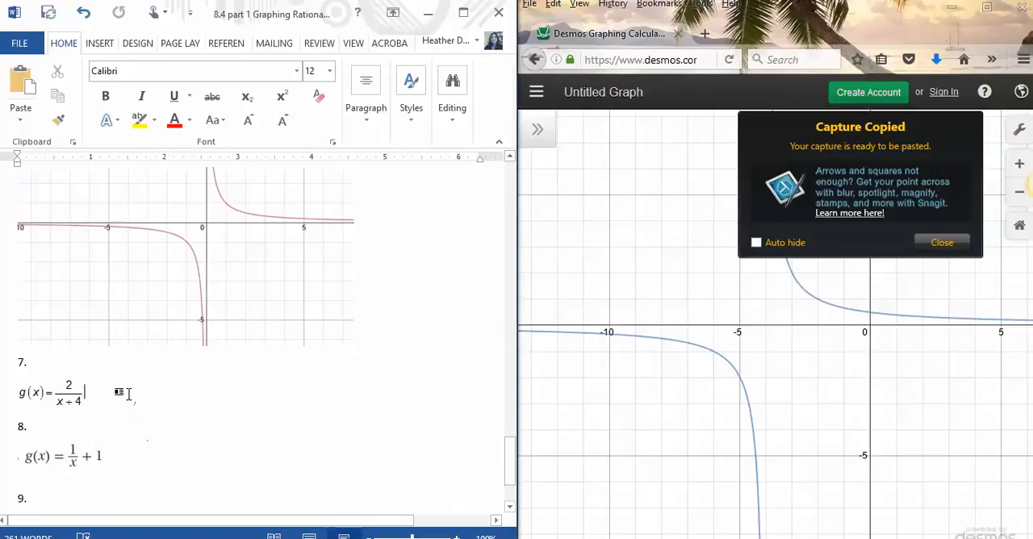
key("Return")
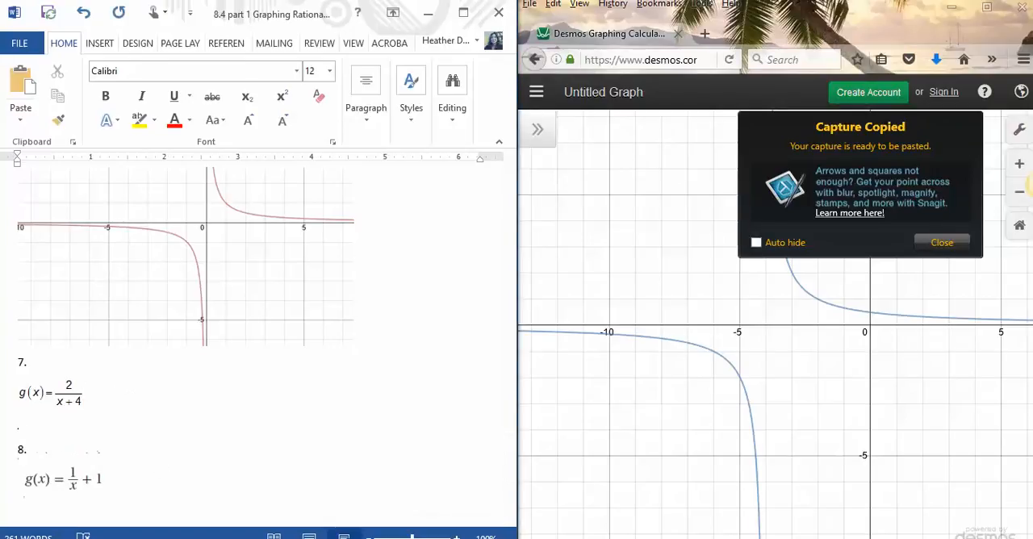
key("ctrl+v")
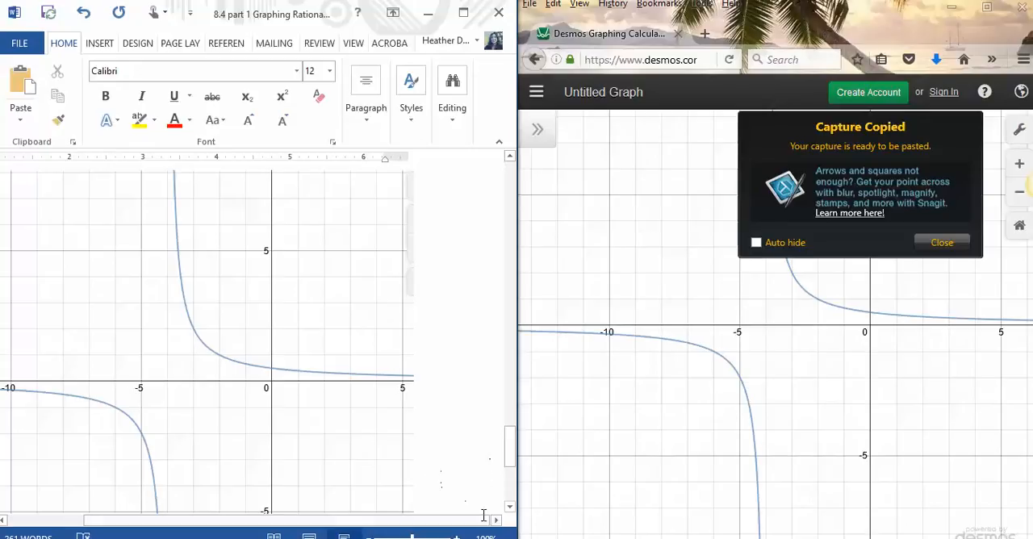
left_click_drag(361, 520, 170, 521)
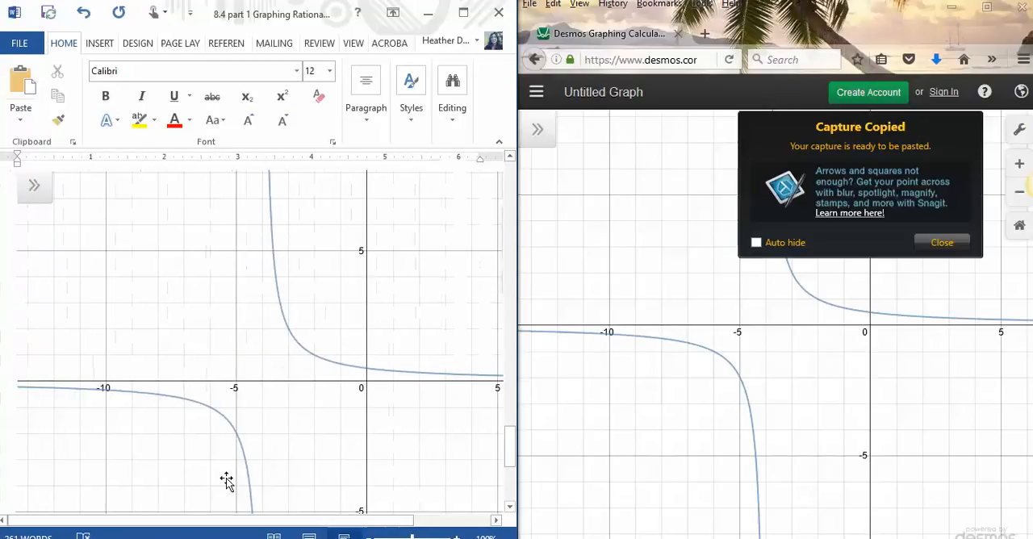
mouse_move(509, 455)
left_mouse_down()
mouse_move(502, 507)
mouse_move(506, 421)
mouse_move(504, 467)
left_mouse_up()
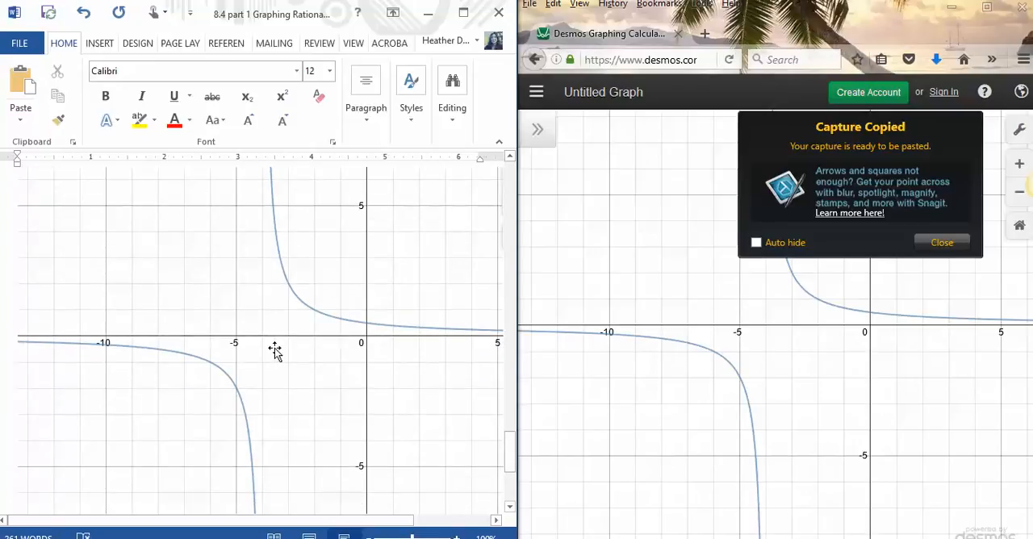
left_click(785, 350)
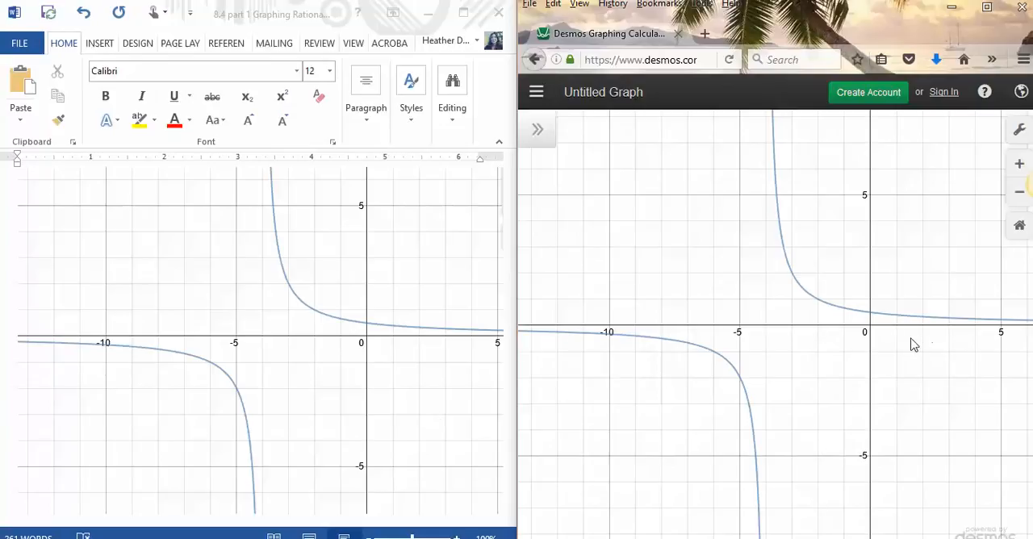
left_click(486, 215)
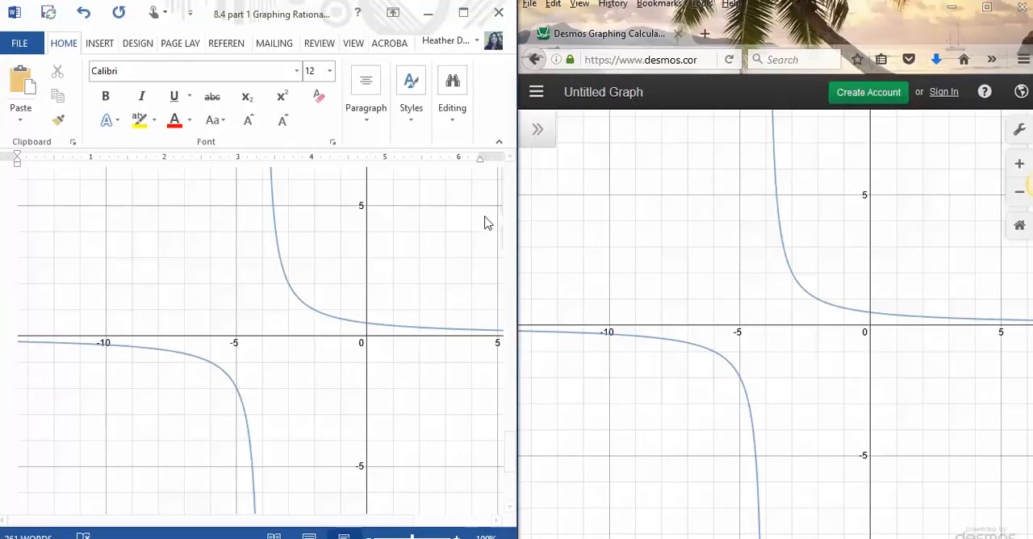
mouse_move(510, 460)
left_mouse_down()
mouse_move(510, 484)
mouse_move(516, 393)
mouse_move(515, 449)
left_mouse_up()
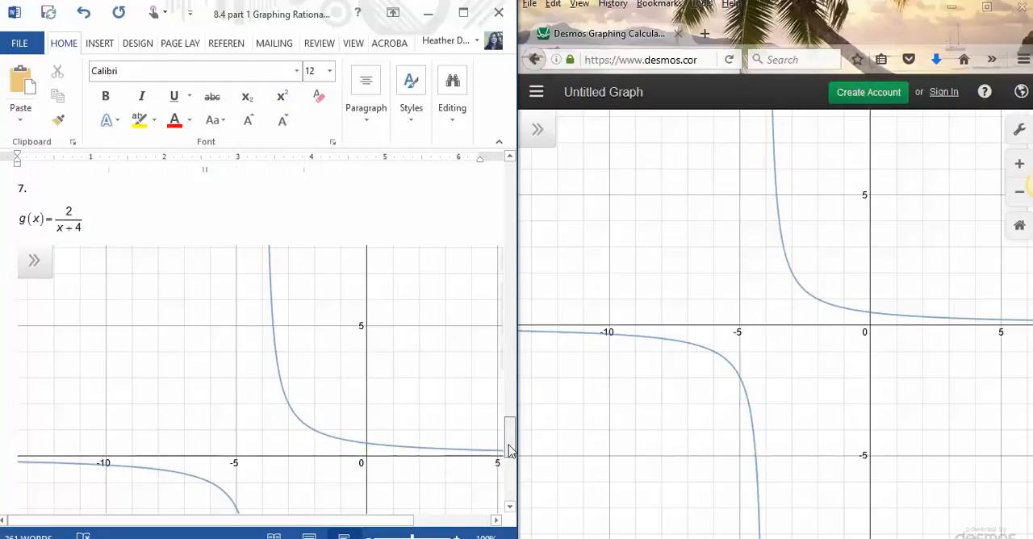
scroll(510, 451, "down", 8)
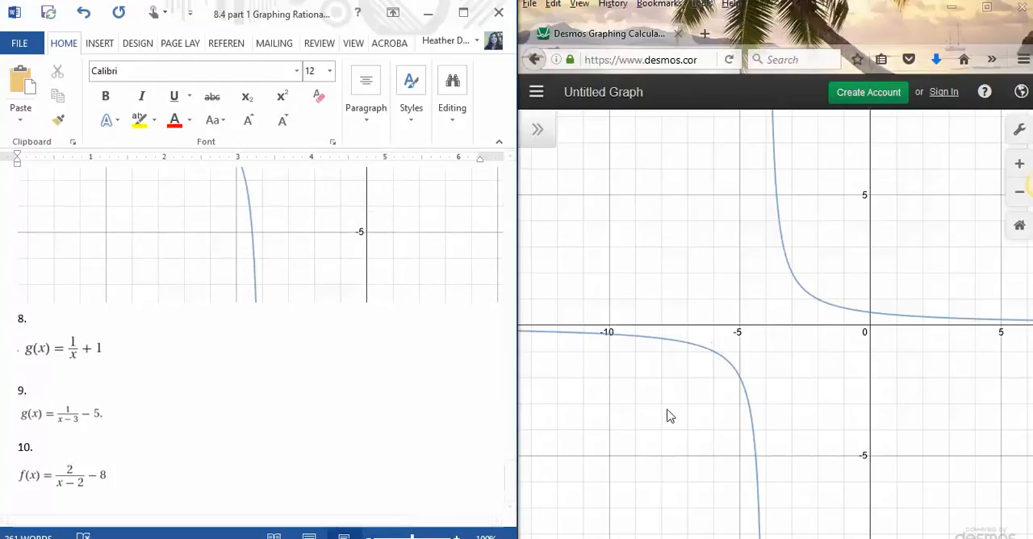
Step: Show the Desmos expression list again and delete both expressions, 2/(x + 4) and y = 1/x
left_click(538, 130)
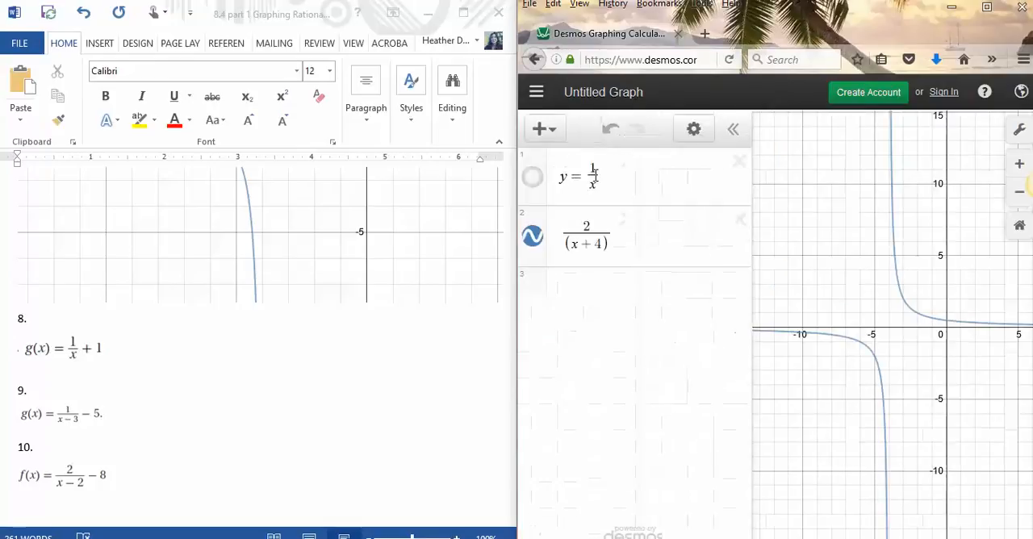
left_click(534, 239)
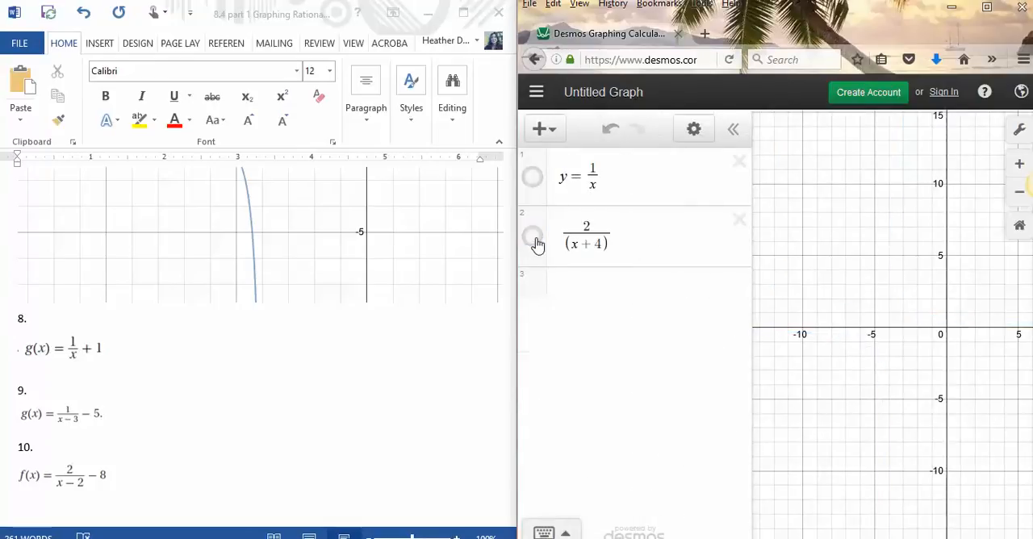
left_click(738, 220)
left_click(739, 162)
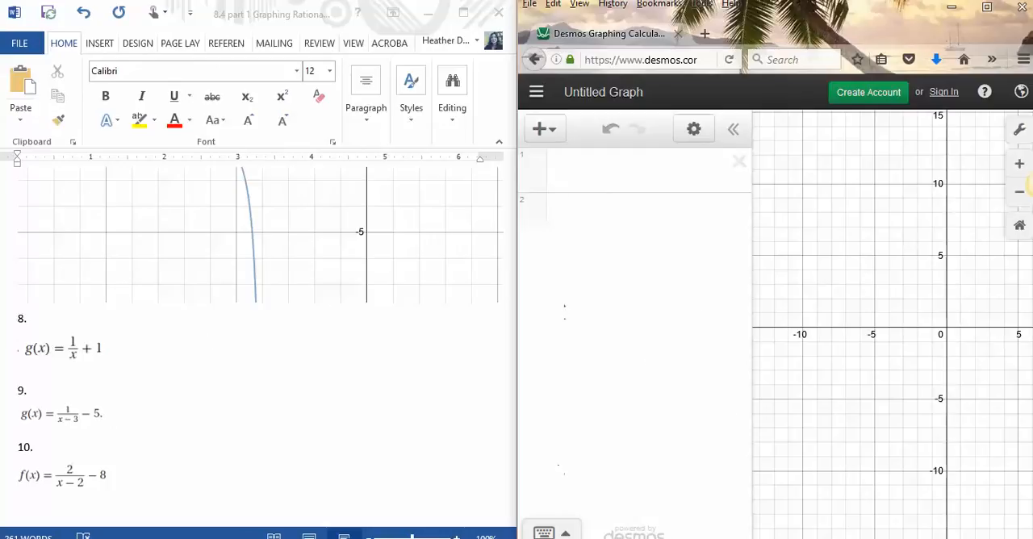
Step: Switch to The Geometer's Sketchpad and add a blank third page to the document
left_click(572, 538)
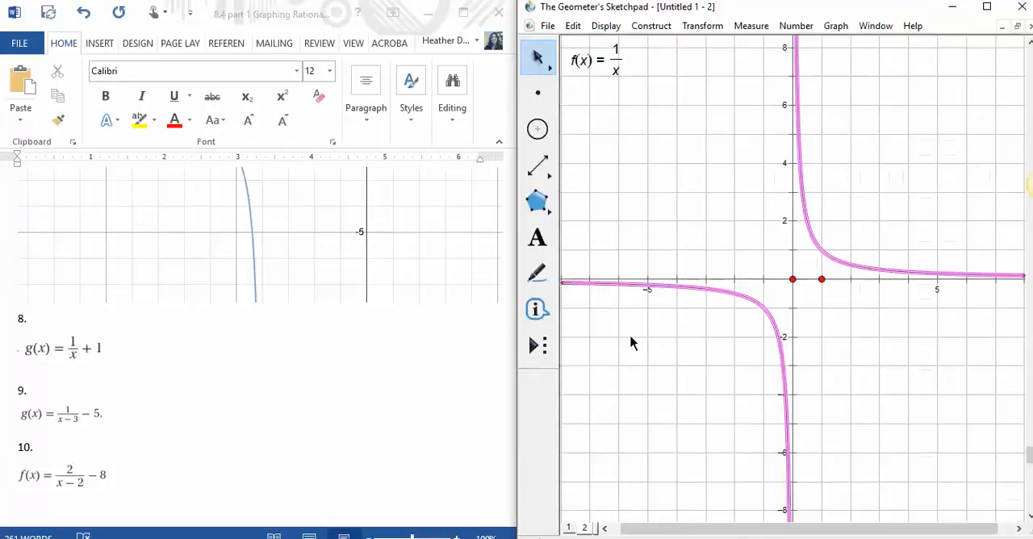
left_click(548, 26)
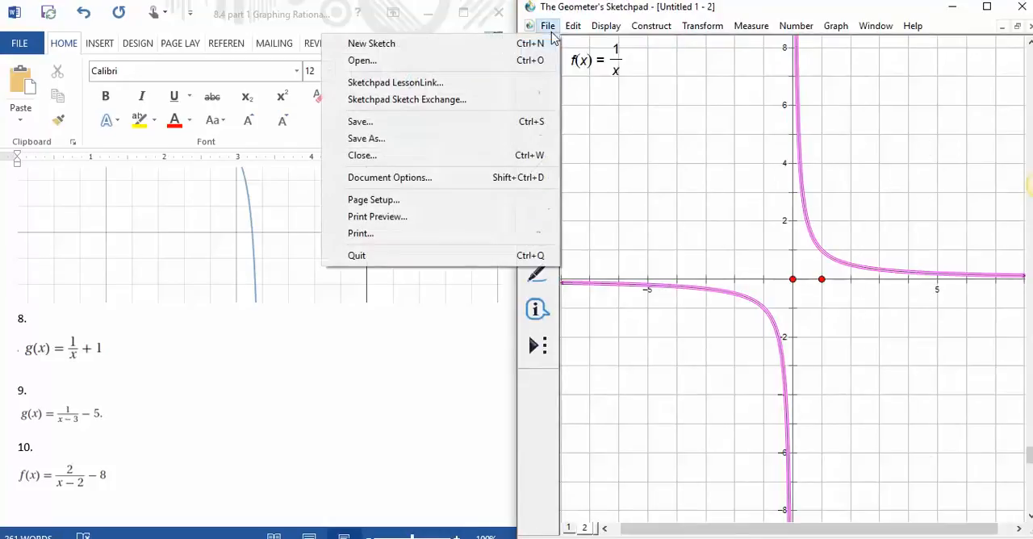
left_click(532, 179)
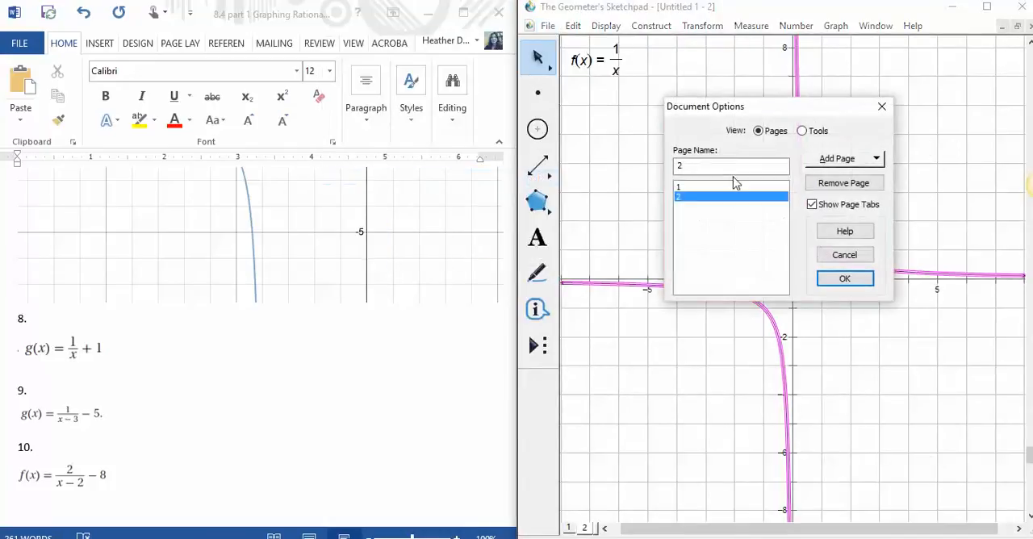
left_click(837, 163)
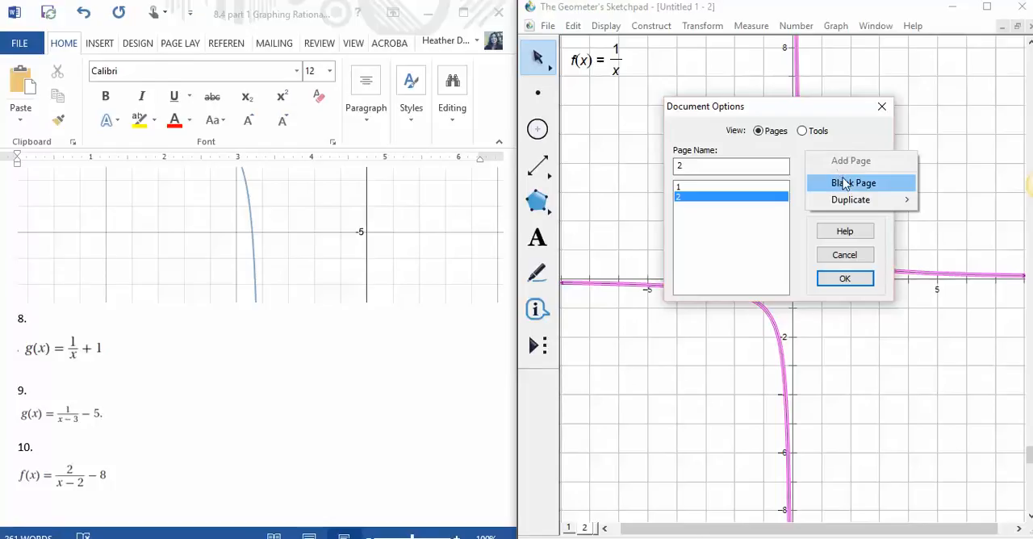
left_click(844, 182)
left_click(857, 281)
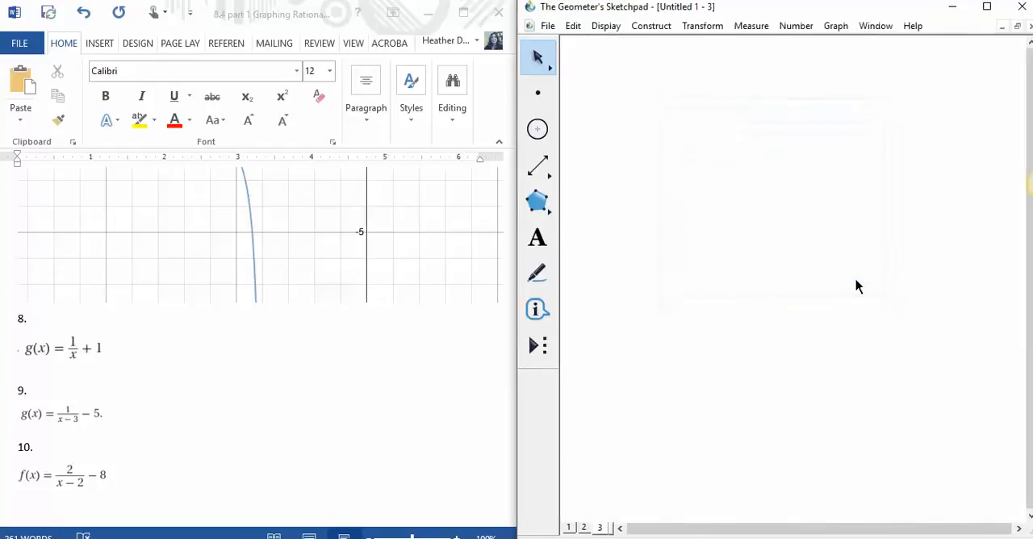
Step: Handwrite the problem number "6." with the Marker tool in the upper corner of the blank page
left_click(538, 275)
mouse_move(589, 54)
left_mouse_down()
mouse_move(579, 66)
mouse_move(593, 73)
mouse_move(585, 64)
left_mouse_up()
left_click(599, 67)
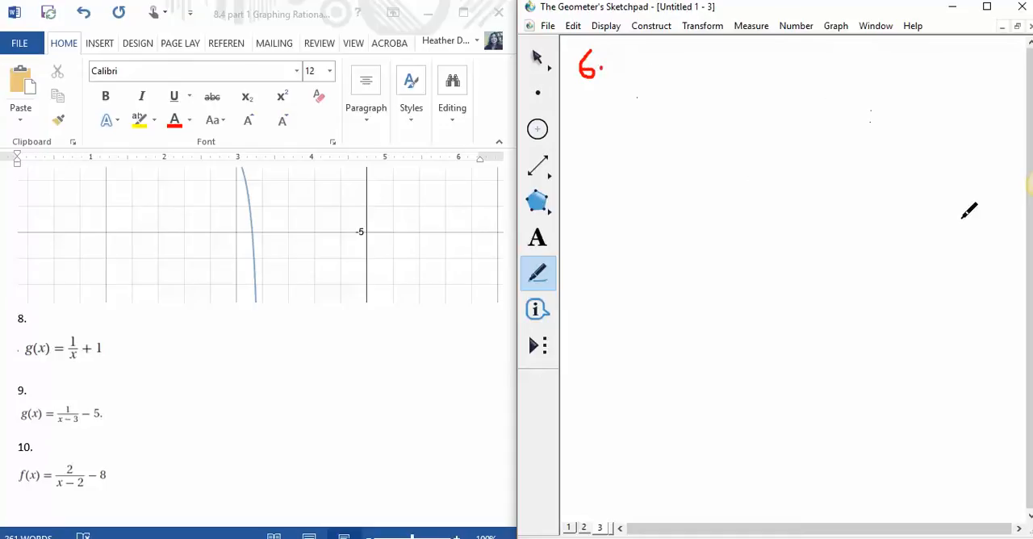
left_click(835, 28)
left_click(835, 211)
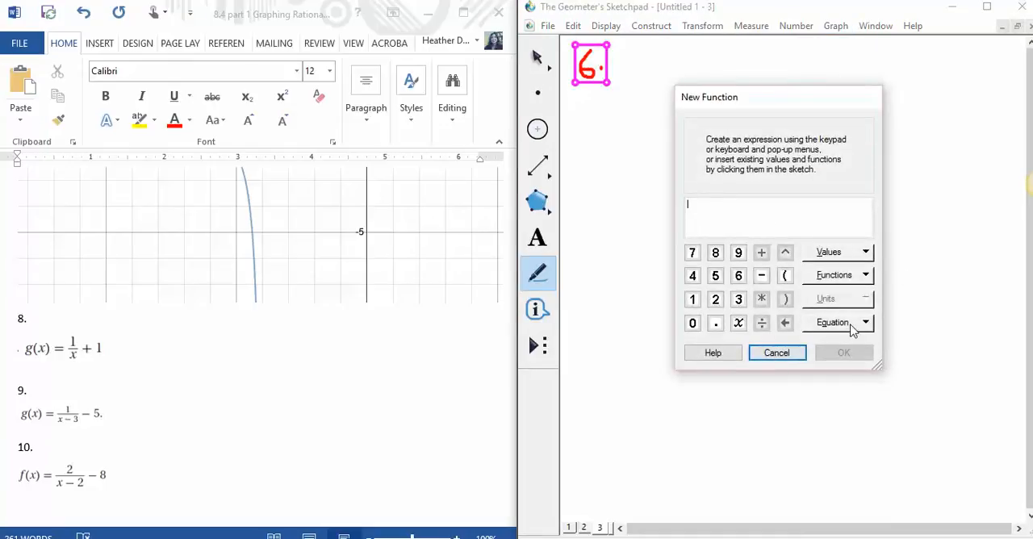
left_click(778, 352)
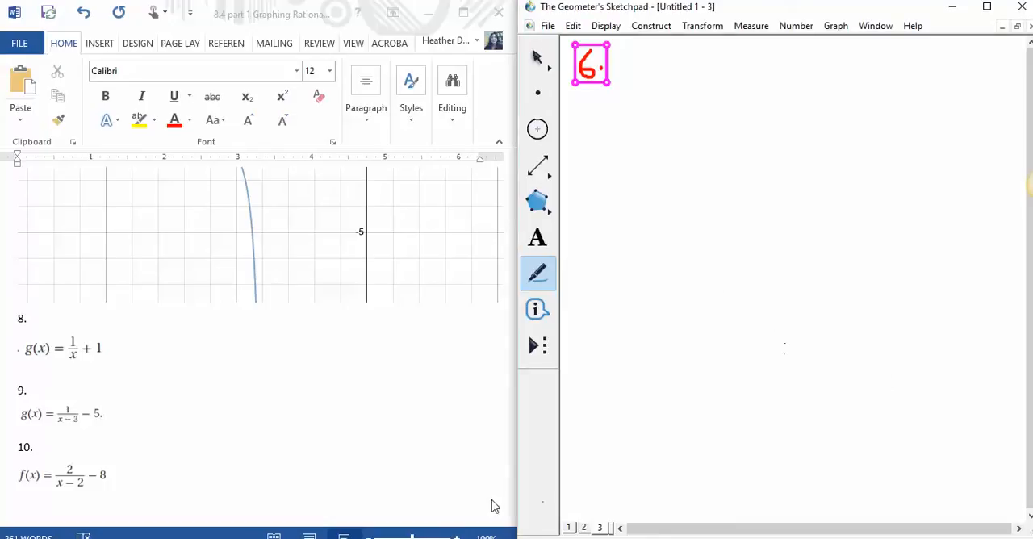
left_click(443, 378)
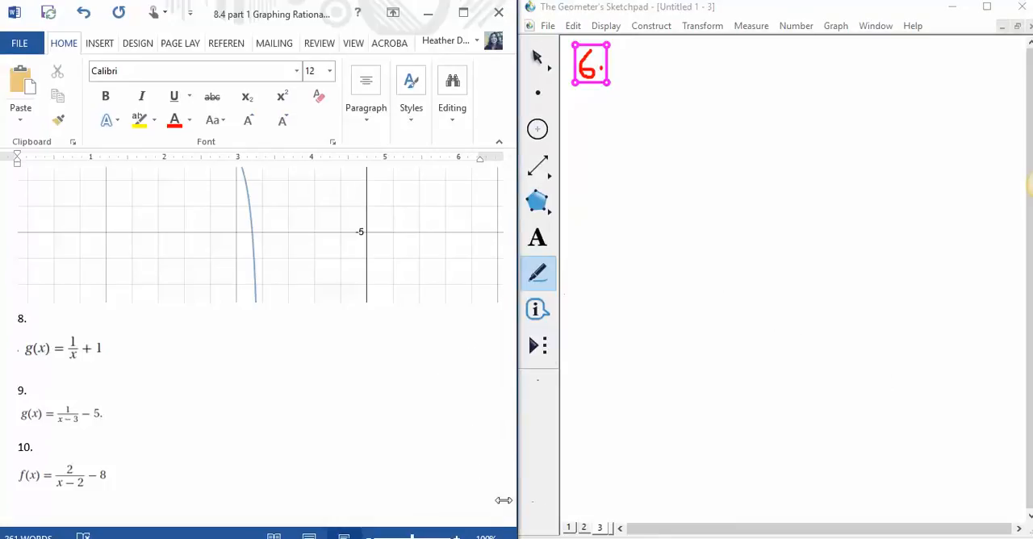